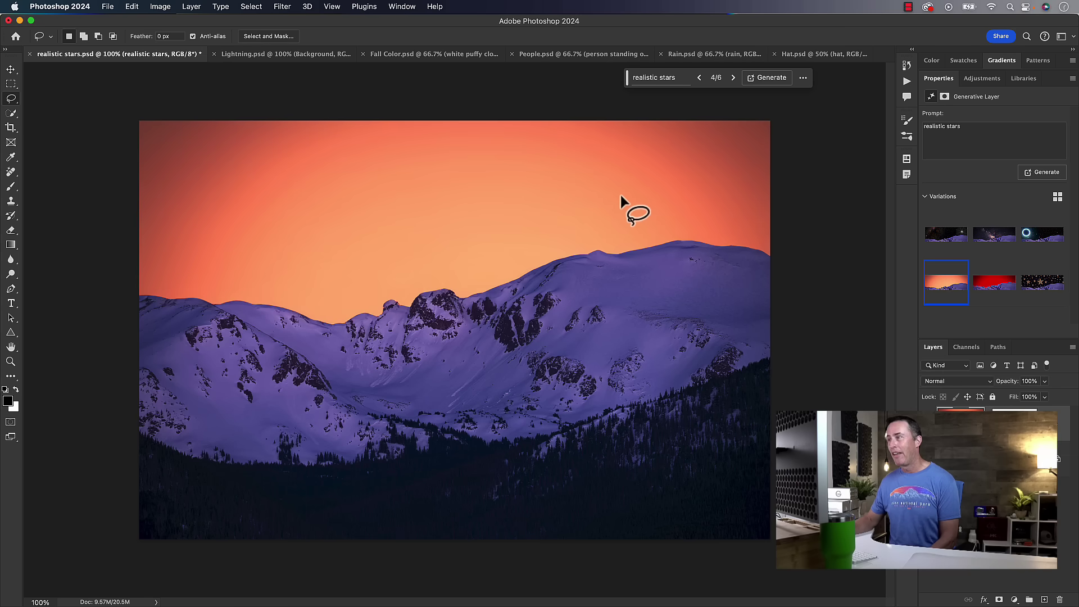
Skip past the red-glow and cartoon-stars skies and pick the realistic starry night variation.
{"action": "left_click", "coordinate": [734, 78]}
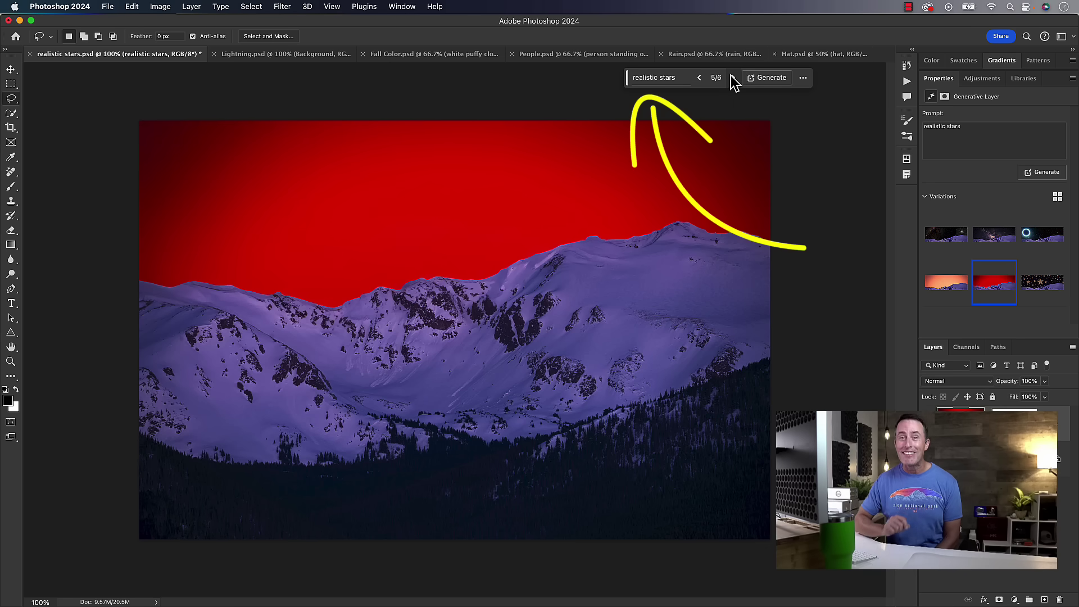
{"action": "left_click", "coordinate": [732, 78]}
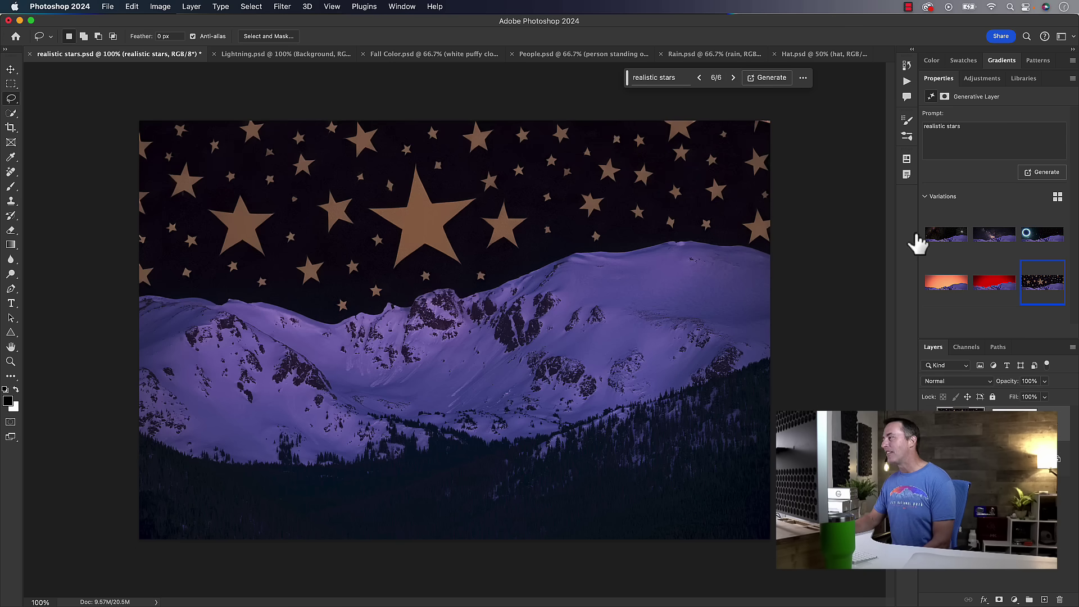
{"action": "left_click", "coordinate": [937, 242]}
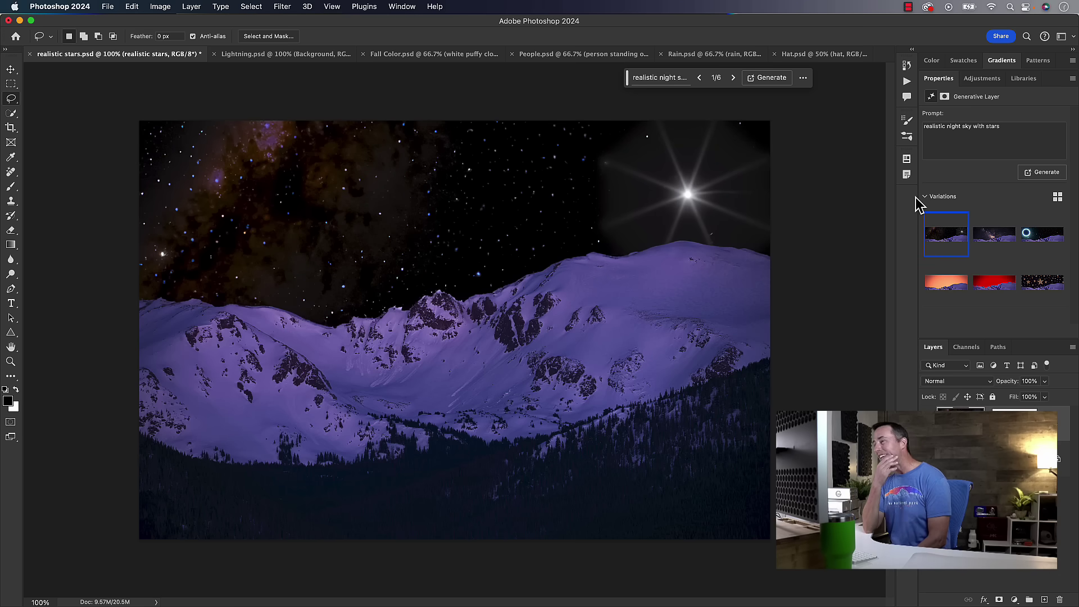
Compare the Milky Way and glowing-ring sky variations against the bright-star sky.
{"action": "left_click", "coordinate": [732, 77]}
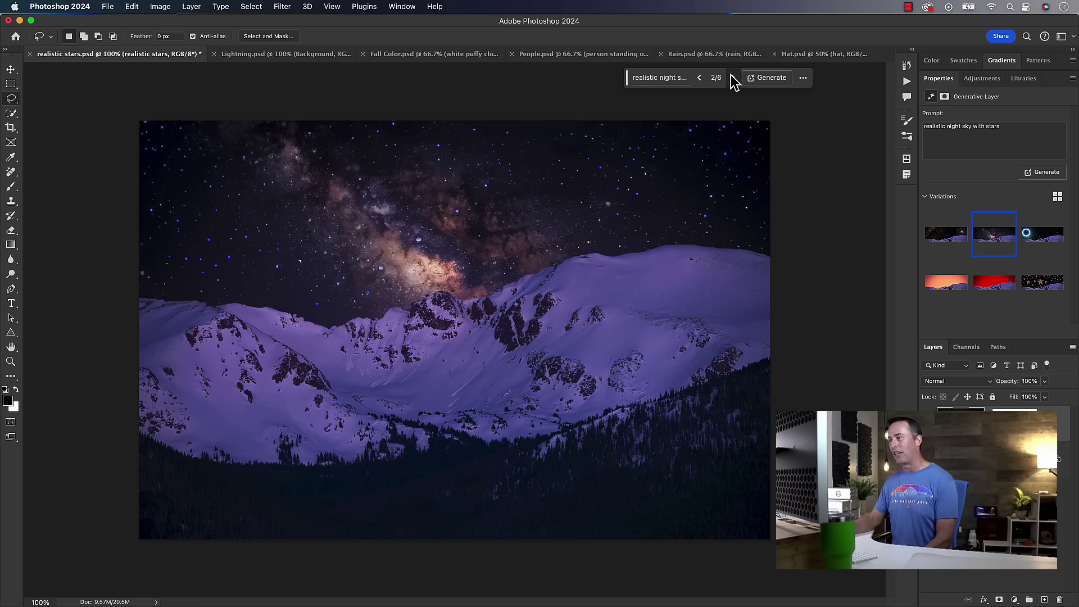
{"action": "left_click", "coordinate": [733, 77]}
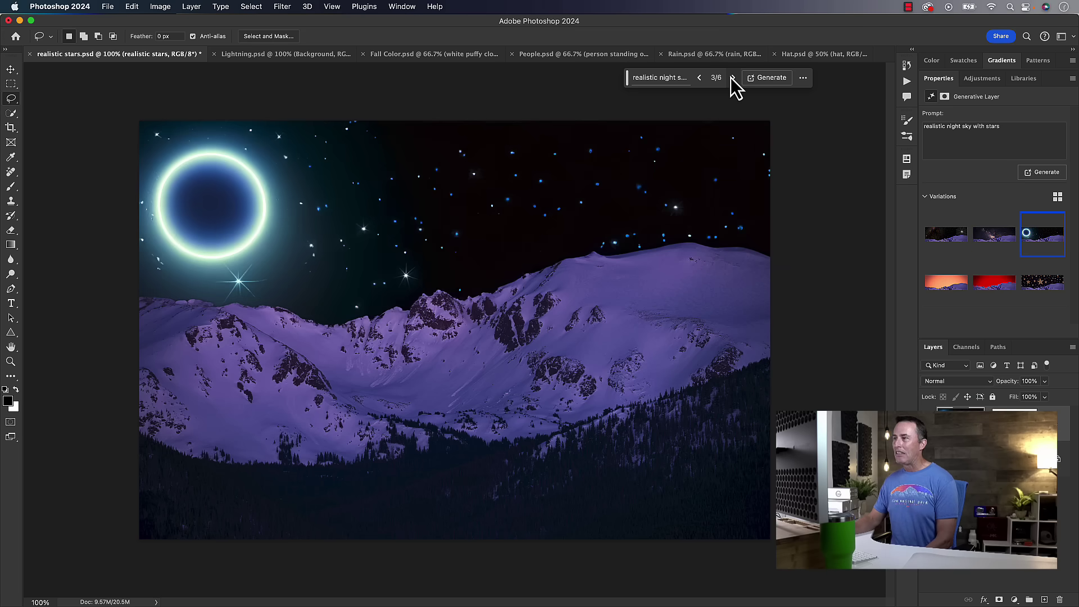
{"action": "left_click", "coordinate": [699, 78]}
{"action": "left_click", "coordinate": [698, 78]}
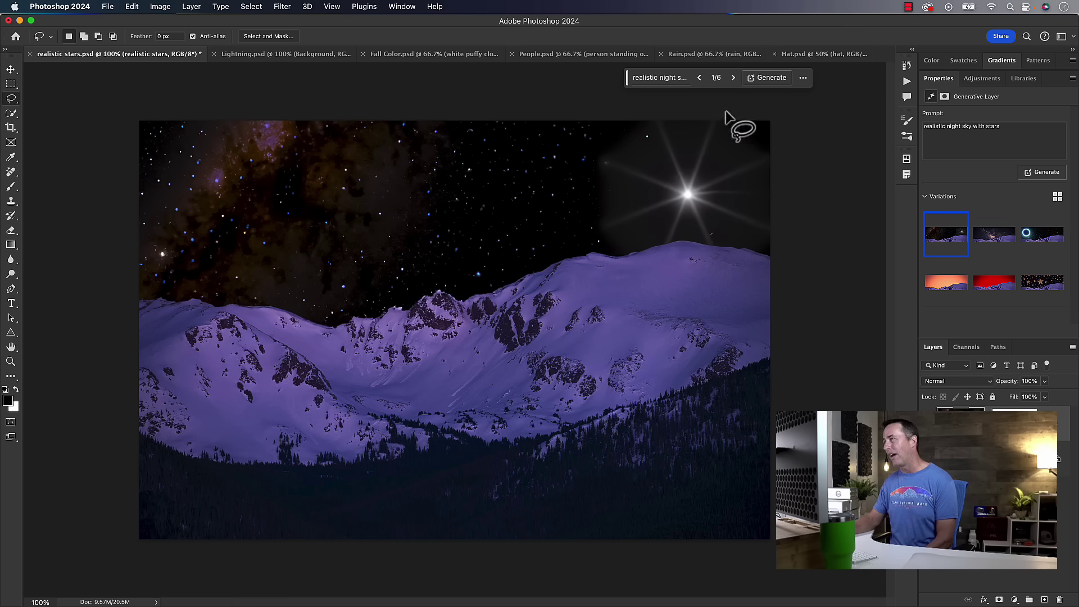
{"action": "left_click", "coordinate": [733, 78]}
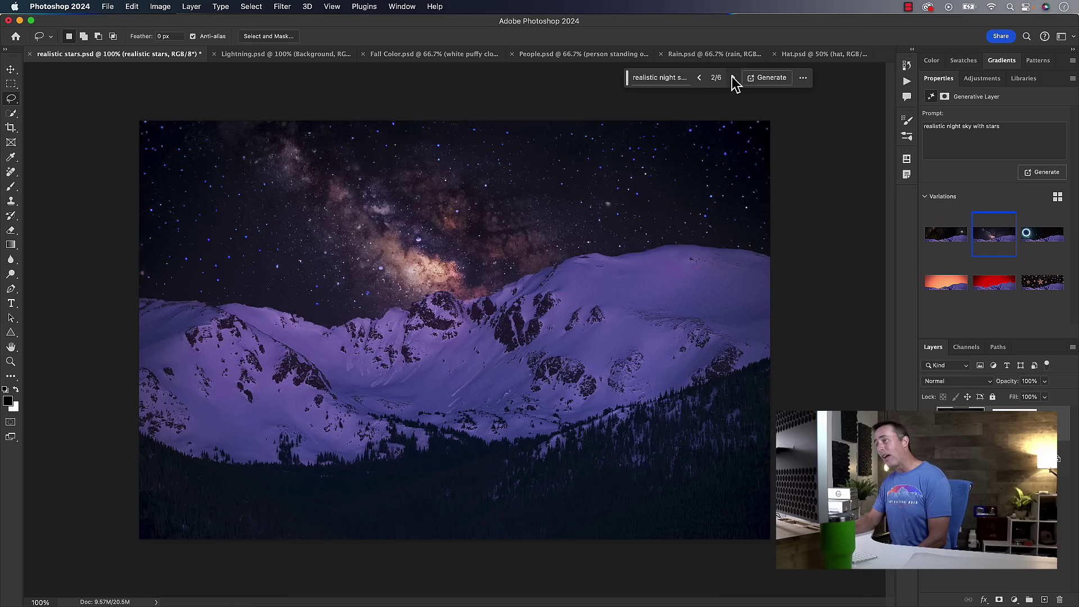
{"action": "left_click", "coordinate": [733, 78]}
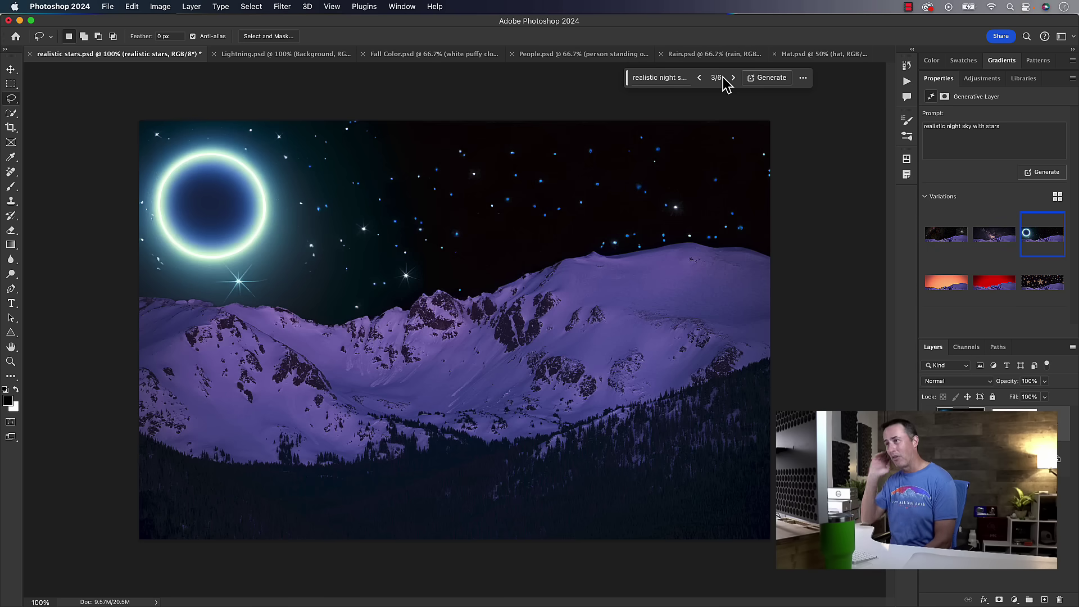
Step to the glowing-ring sky variation, then hide the generated sky to reveal the original.
{"action": "left_click", "coordinate": [700, 78]}
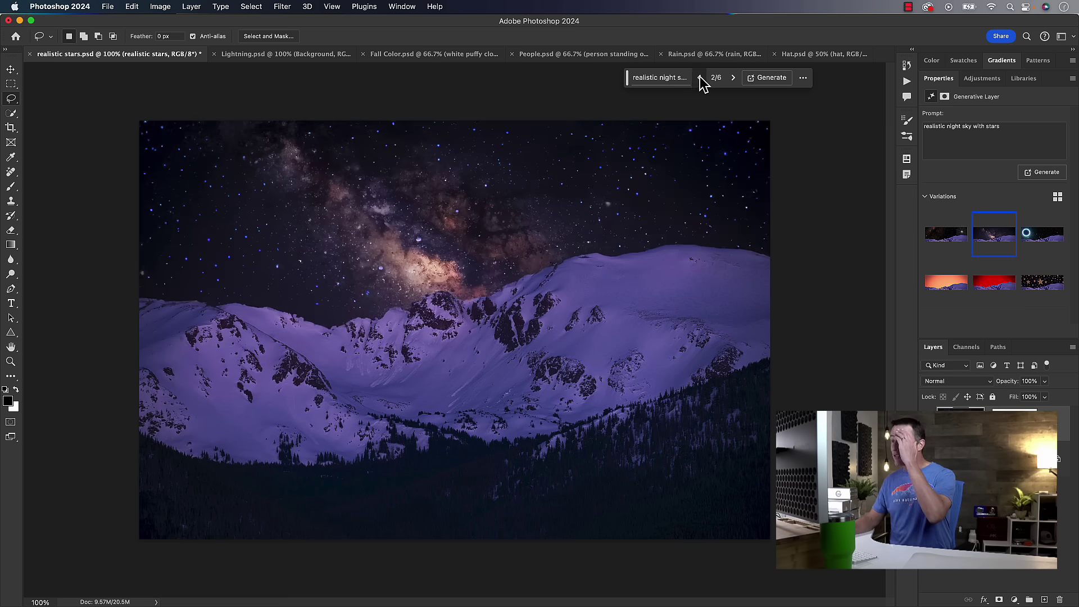
{"action": "left_click", "coordinate": [700, 78]}
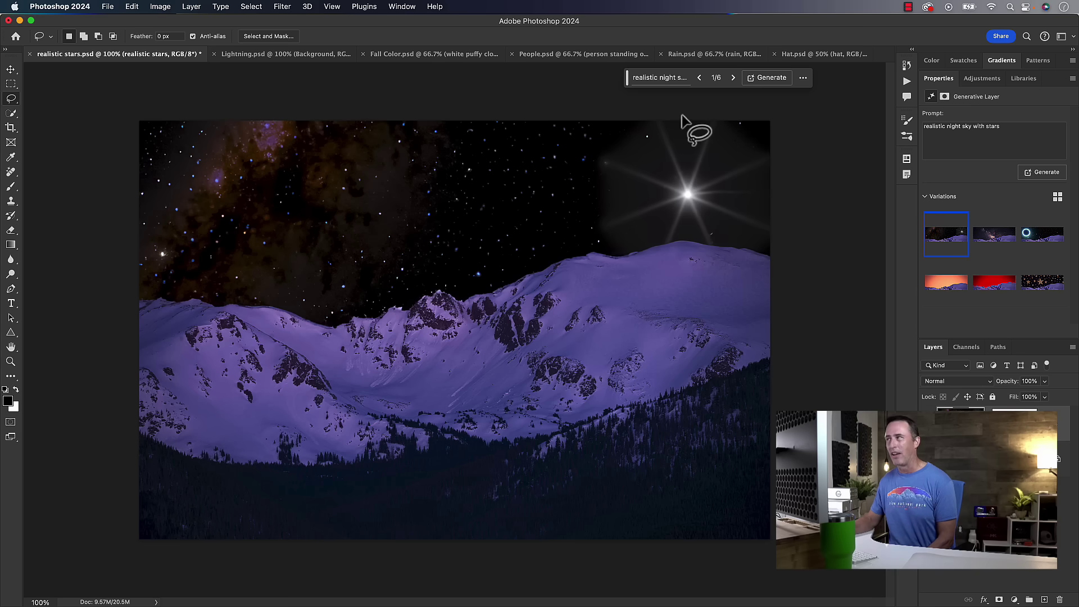
{"action": "left_click", "coordinate": [734, 78]}
{"action": "left_click", "coordinate": [734, 78]}
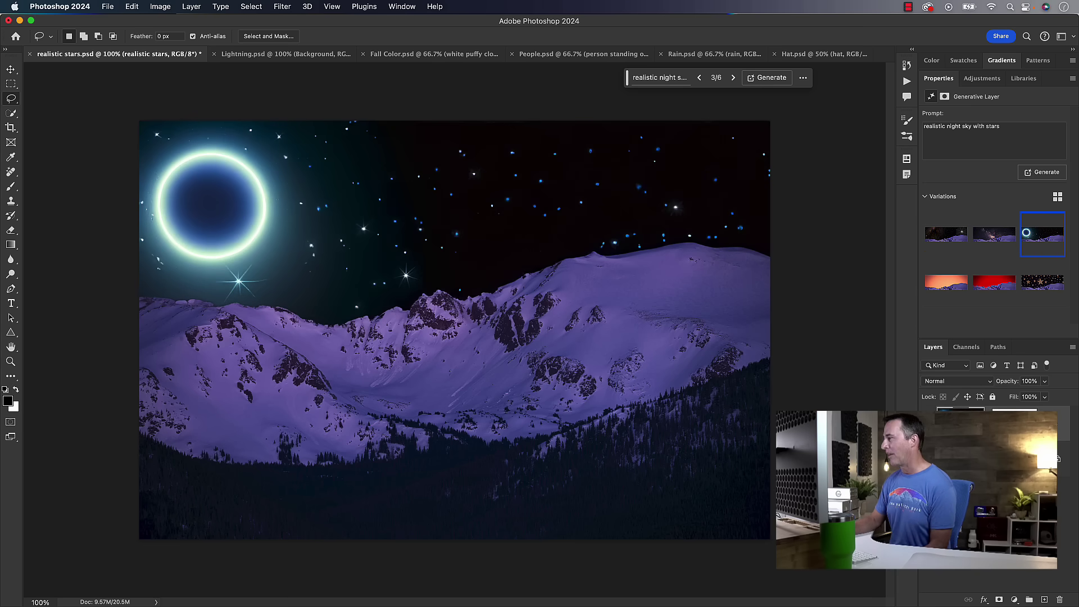
{"action": "left_click", "coordinate": [927, 417]}
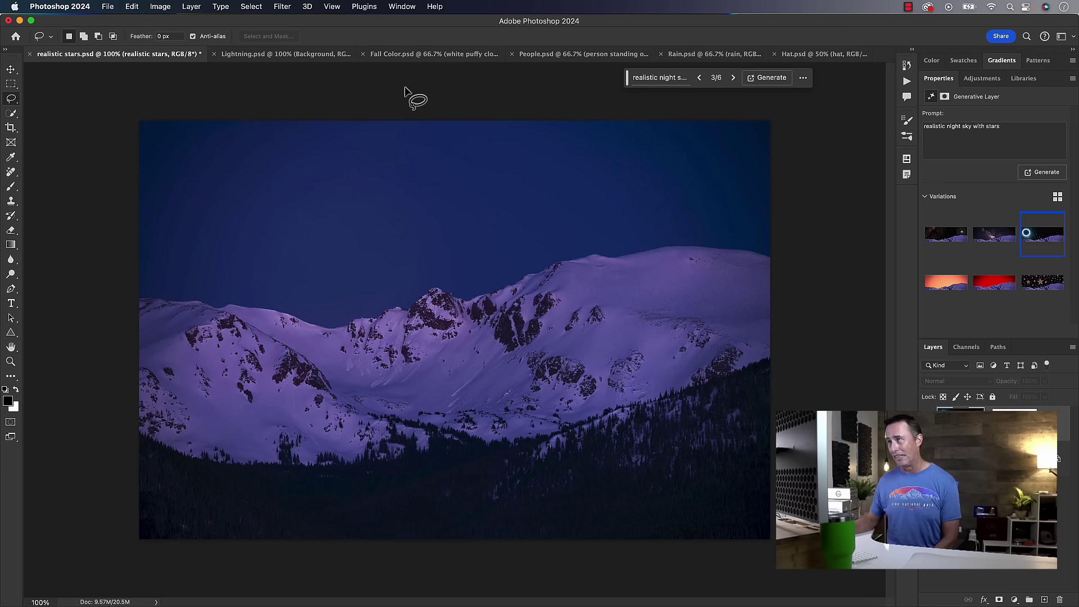
In the Lightning document, select the rainbow generative layer and compare it on and off.
{"action": "left_click", "coordinate": [273, 57]}
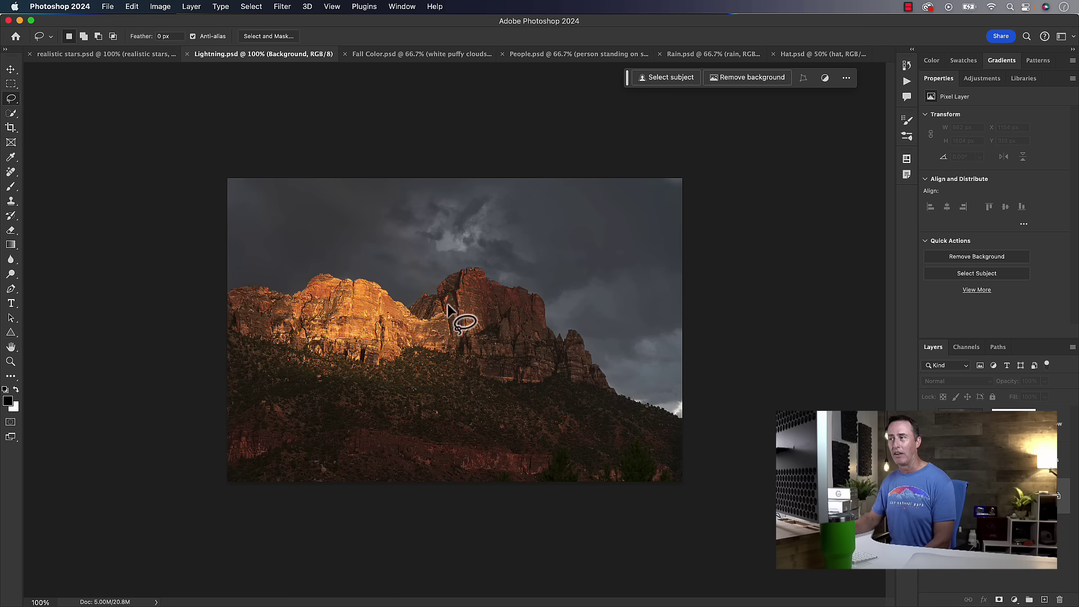
{"action": "left_click", "coordinate": [1006, 422]}
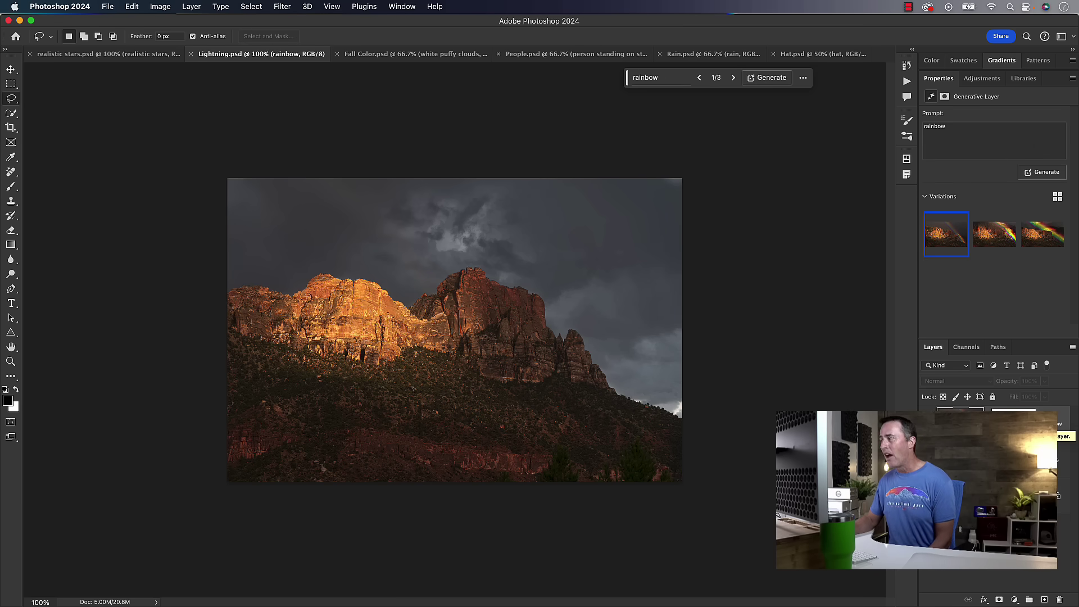
{"action": "left_click", "coordinate": [928, 423]}
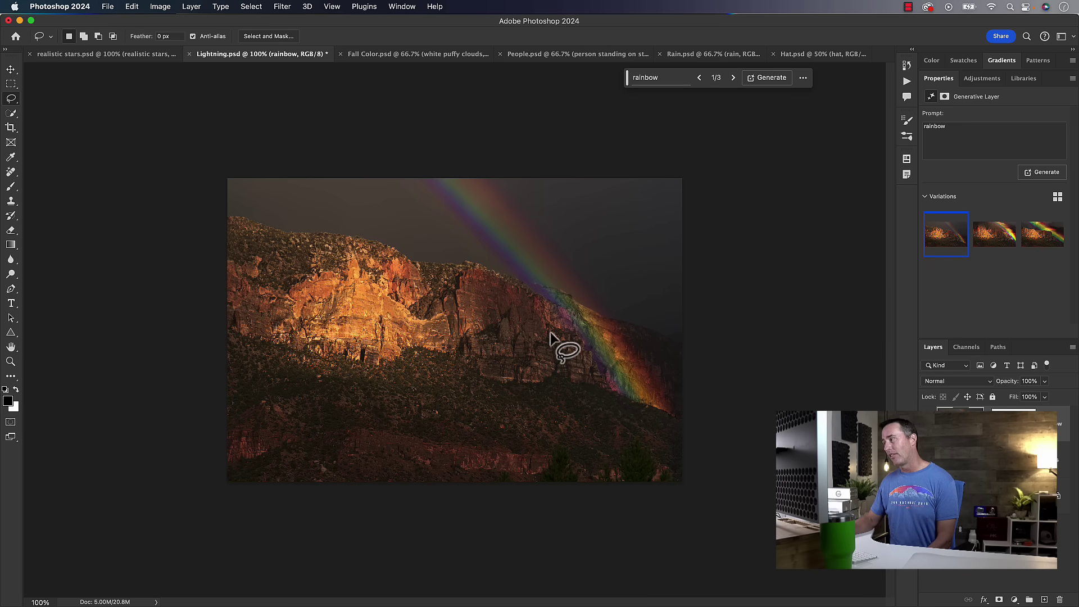
{"action": "key", "text": "super+comma"}
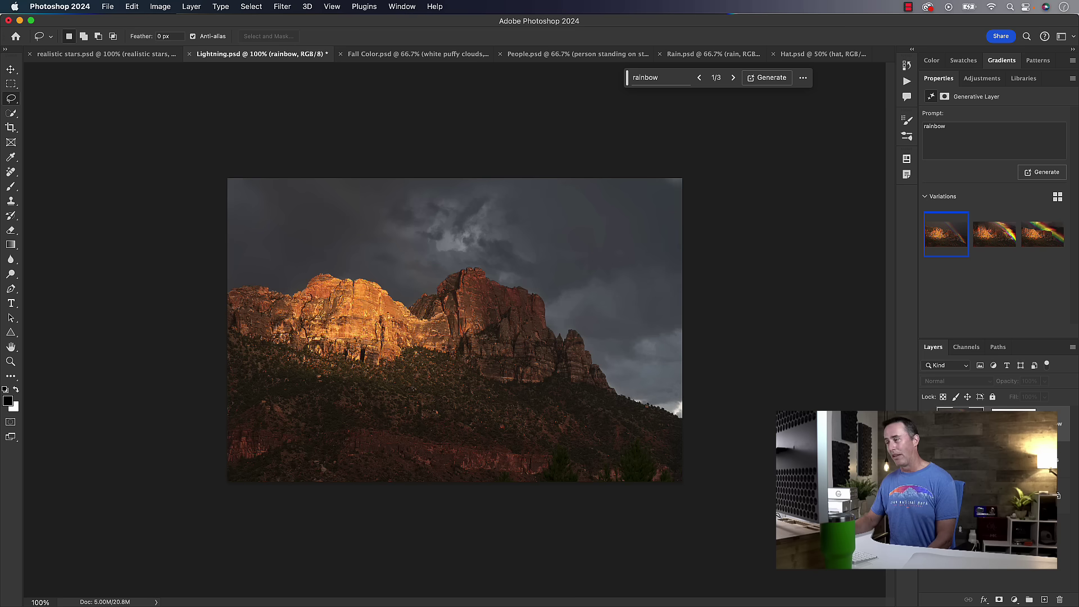
{"action": "key", "text": "super+comma"}
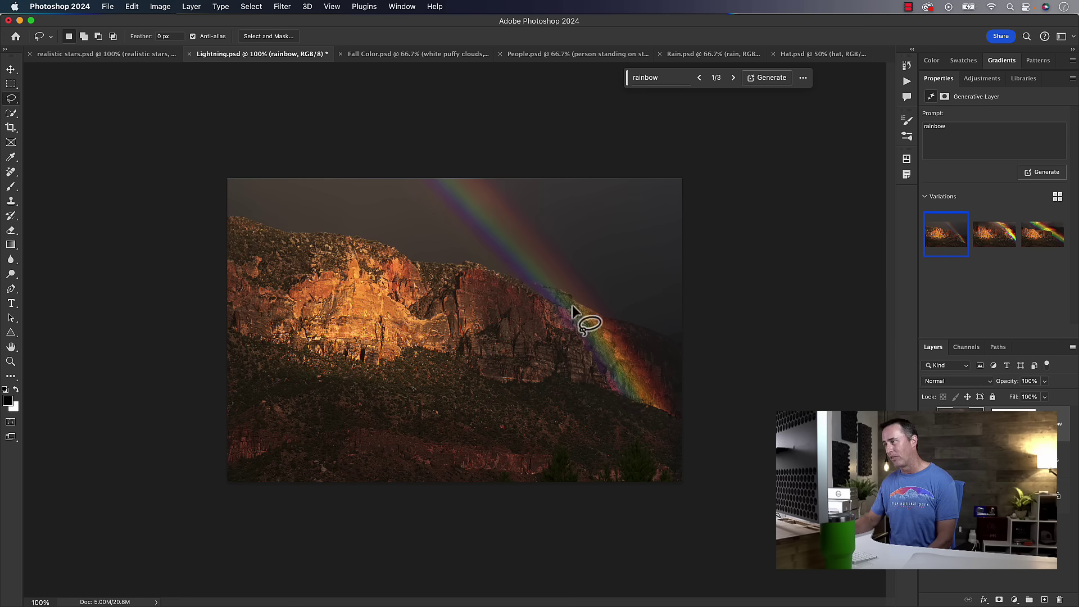
Switch the rainbow to its third variation, then hide the layer to show the stormy sky.
{"action": "left_click", "coordinate": [734, 80]}
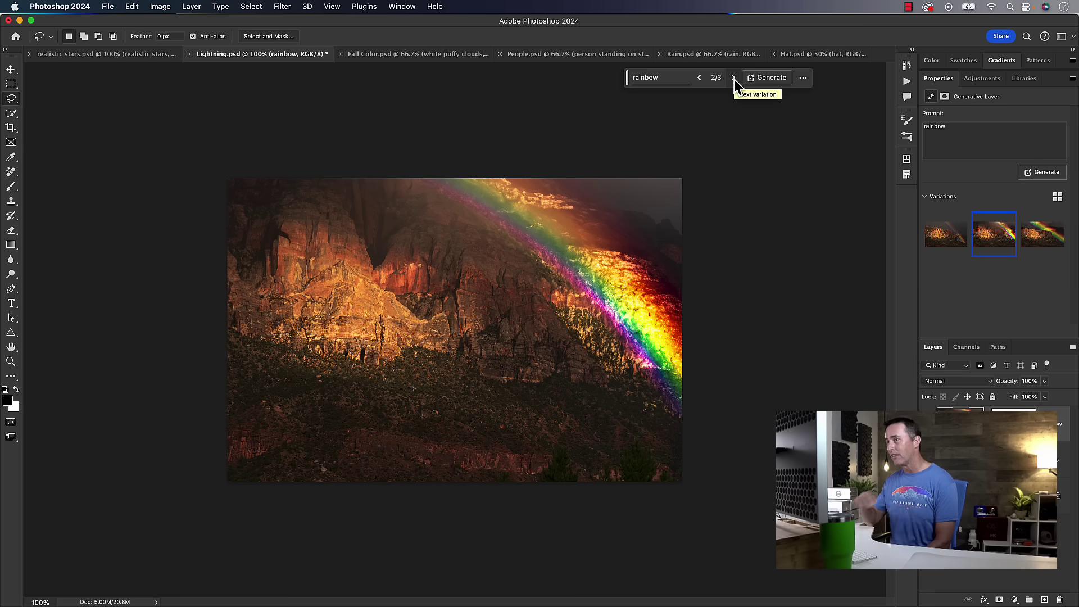
{"action": "left_click", "coordinate": [734, 78]}
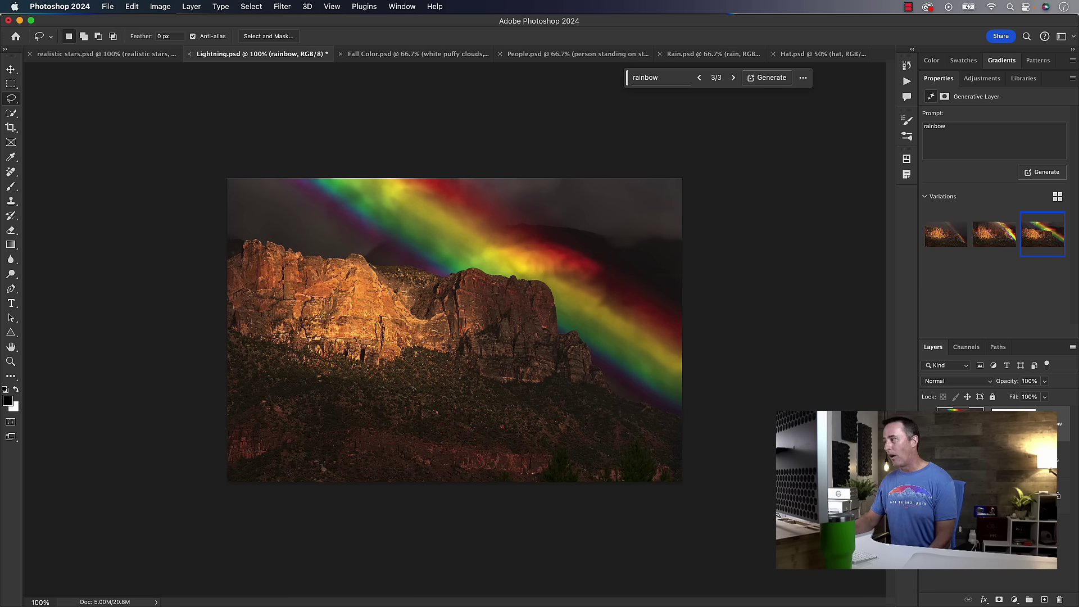
{"action": "left_click", "coordinate": [928, 418]}
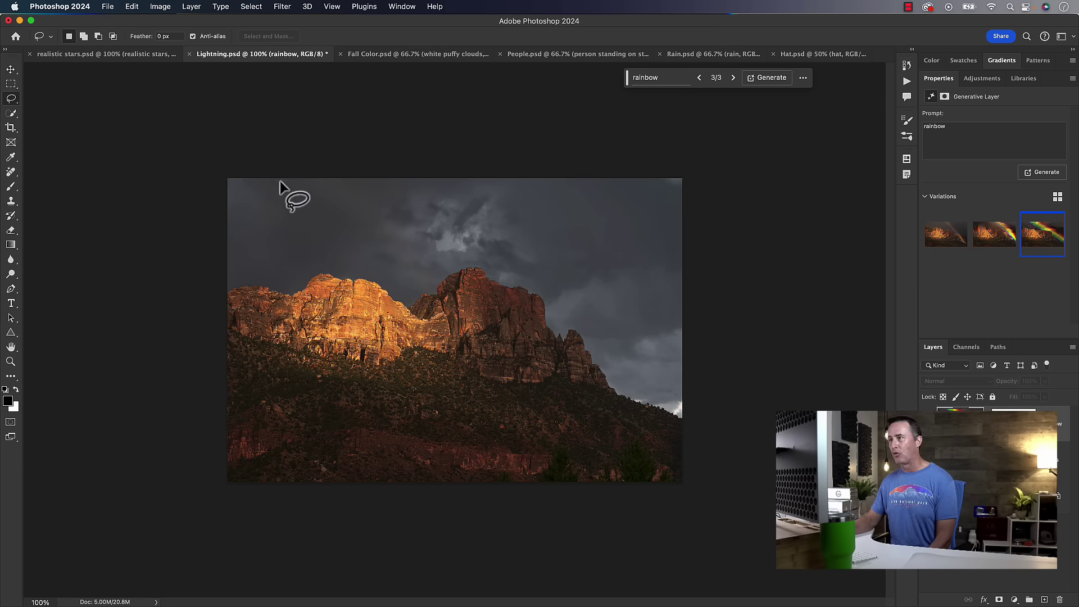
{"action": "mouse_move", "coordinate": [276, 178]}
{"action": "left_mouse_down"}
{"action": "mouse_move", "coordinate": [287, 261]}
{"action": "mouse_move", "coordinate": [441, 252]}
{"action": "mouse_move", "coordinate": [556, 282]}
{"action": "mouse_move", "coordinate": [651, 259]}
{"action": "mouse_move", "coordinate": [313, 163]}
{"action": "mouse_move", "coordinate": [241, 173]}
{"action": "left_mouse_up"}
{"action": "left_click", "coordinate": [665, 282]}
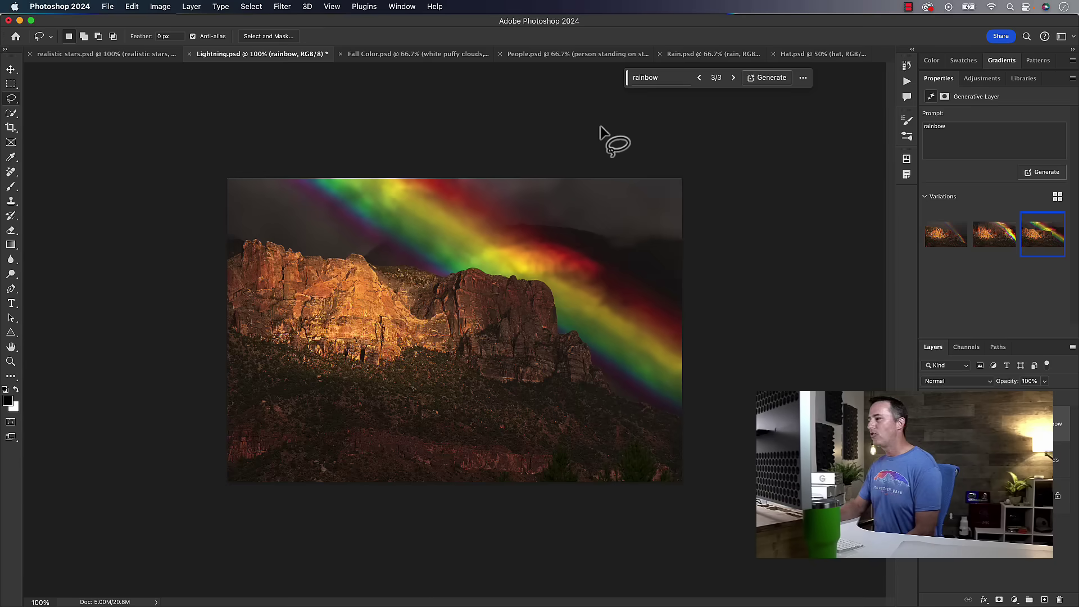
Hide the rainbow layer and preview the lightning, storm-cloud and fifth cloud variations.
{"action": "key", "text": "super+comma"}
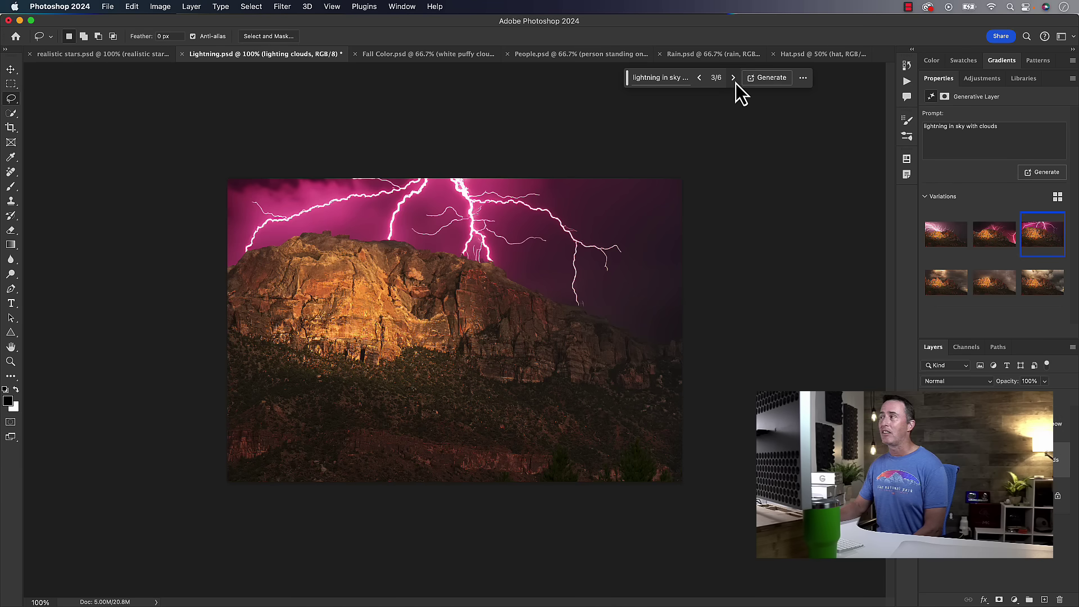
{"action": "left_click", "coordinate": [700, 79]}
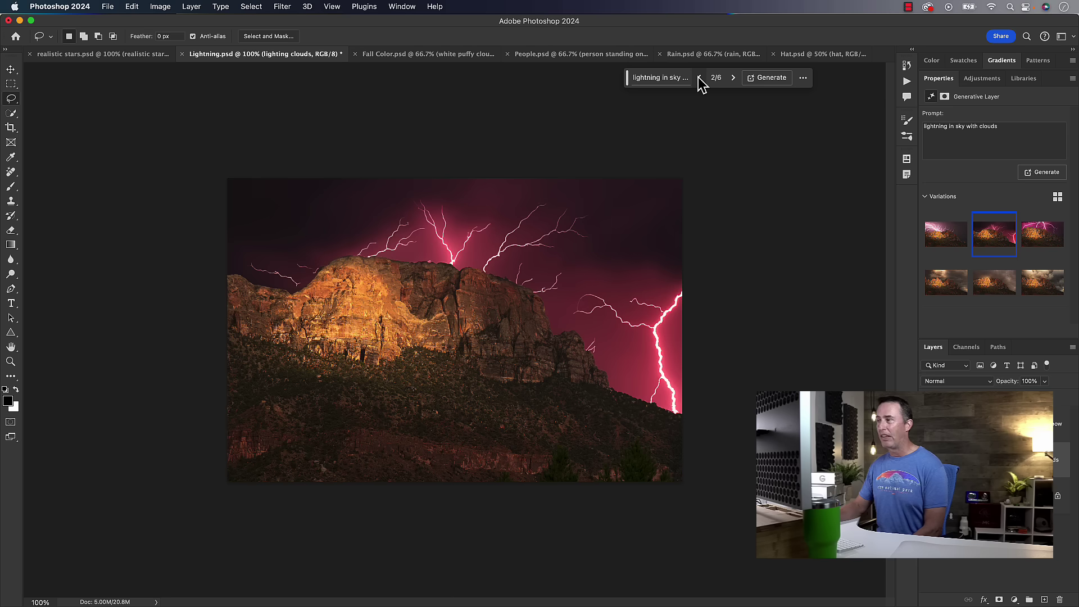
{"action": "left_click", "coordinate": [699, 79]}
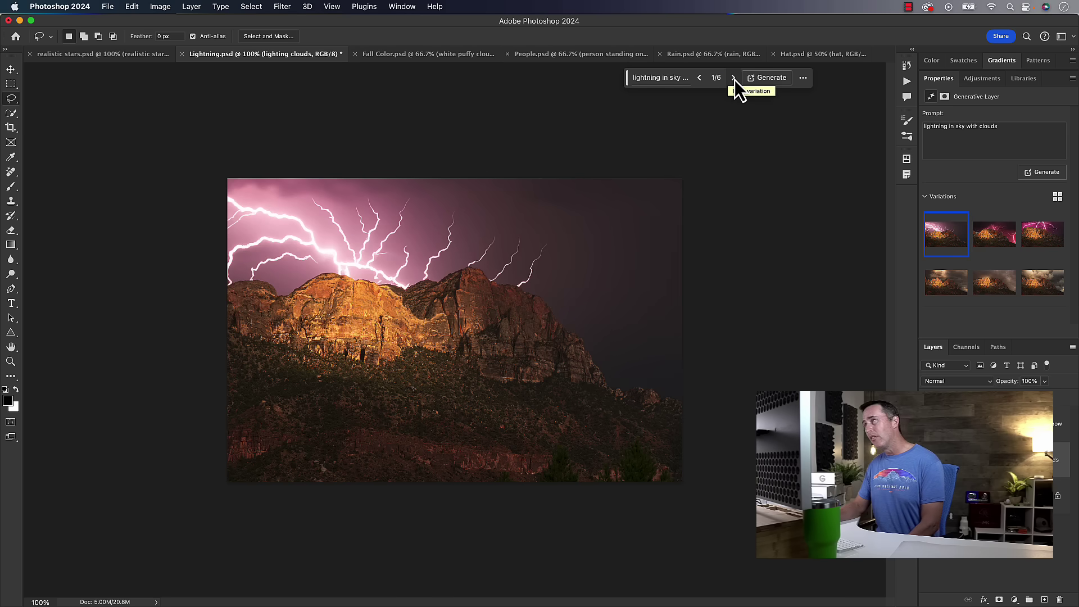
{"action": "left_click", "coordinate": [734, 79]}
{"action": "left_click", "coordinate": [697, 77]}
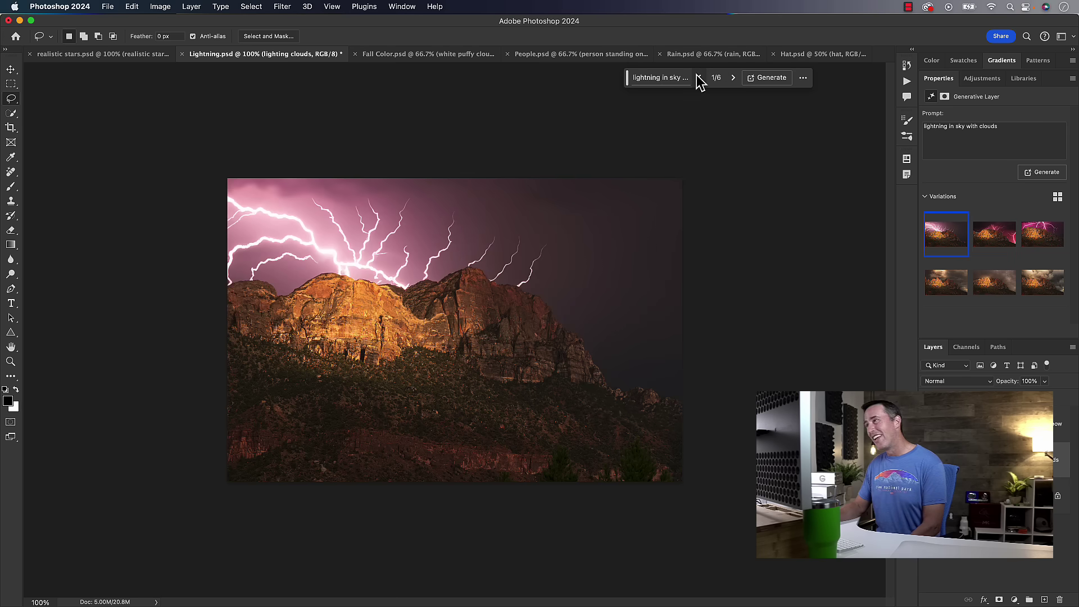
{"action": "left_click", "coordinate": [699, 78]}
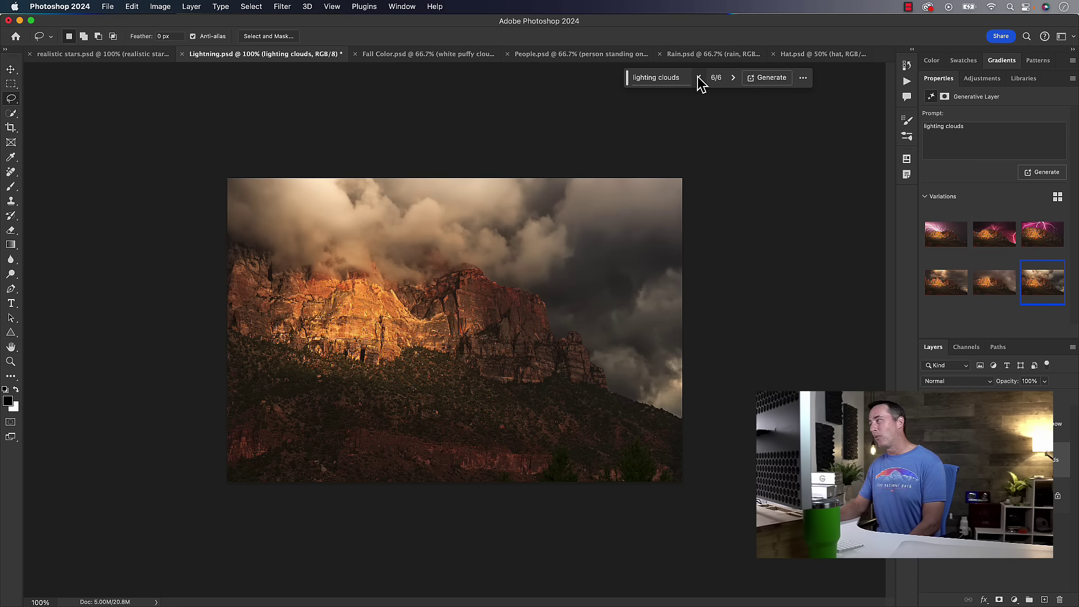
{"action": "left_click", "coordinate": [699, 79]}
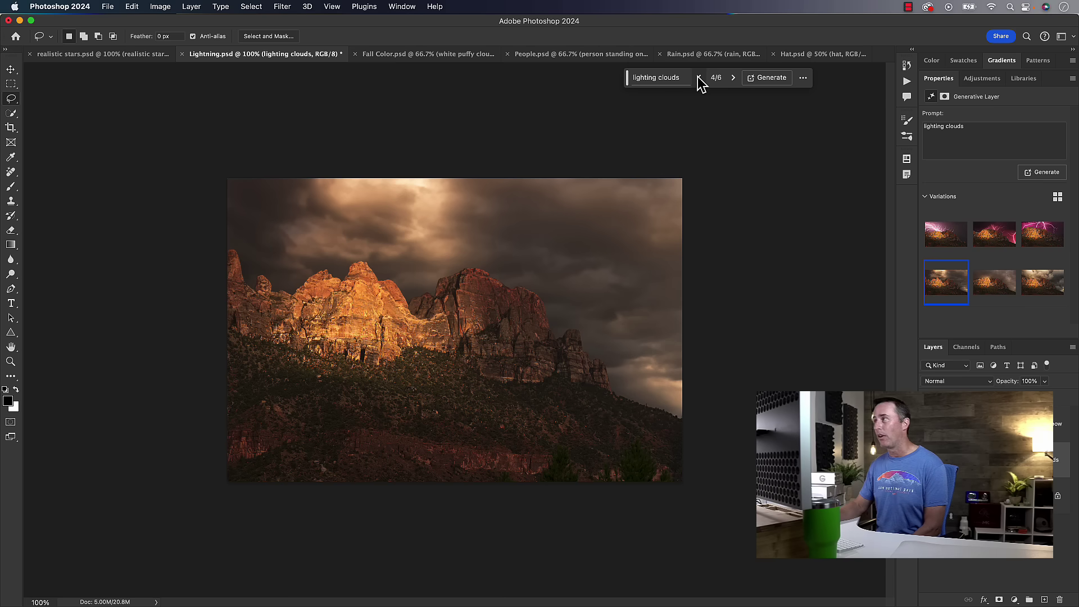
Preview the billowing-cloud sky, step to the third lightning variation, then hide the generated sky.
{"action": "left_click", "coordinate": [732, 77]}
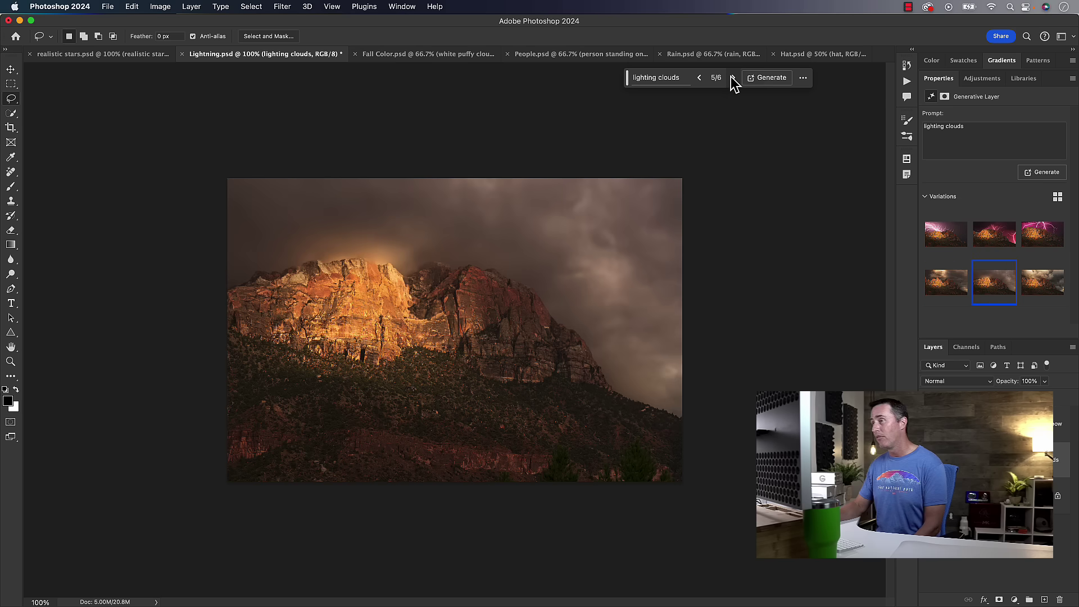
{"action": "left_click", "coordinate": [732, 78]}
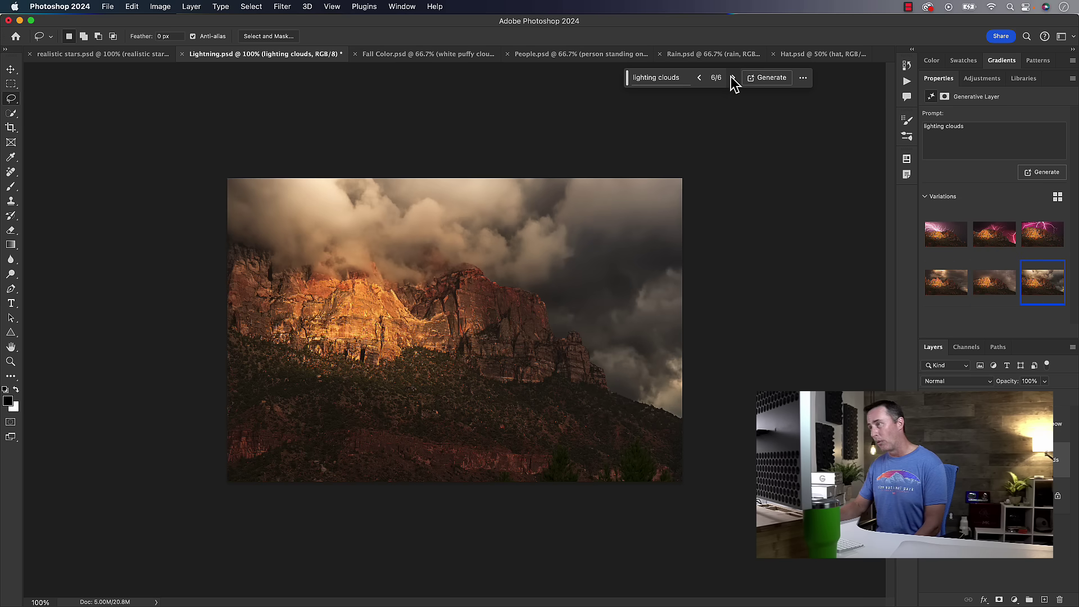
{"action": "left_click", "coordinate": [700, 78]}
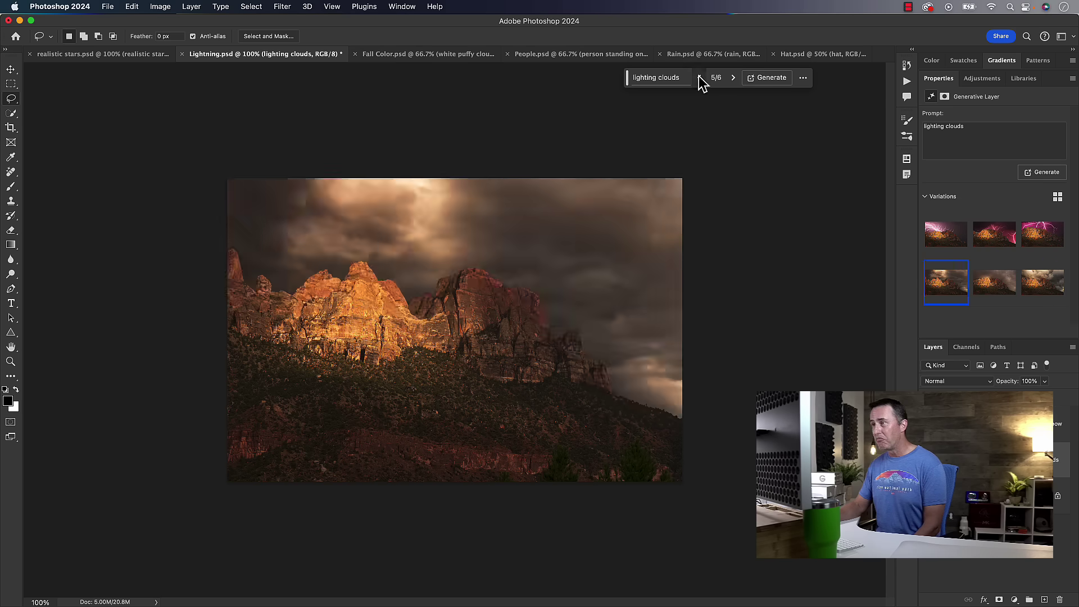
{"action": "left_click", "coordinate": [943, 243]}
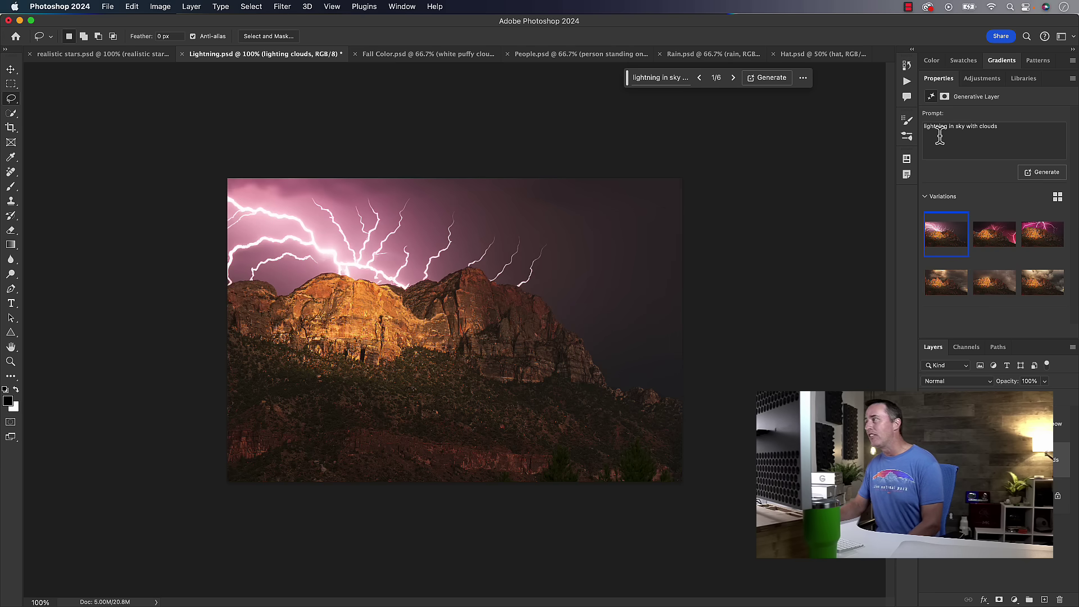
{"action": "left_click", "coordinate": [733, 79]}
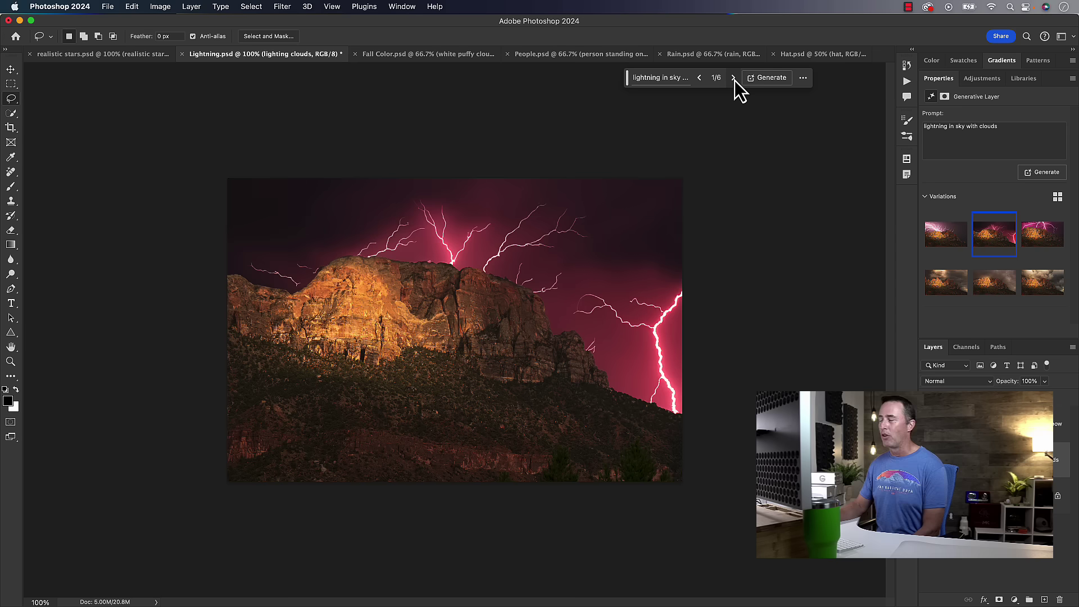
{"action": "left_click", "coordinate": [734, 78]}
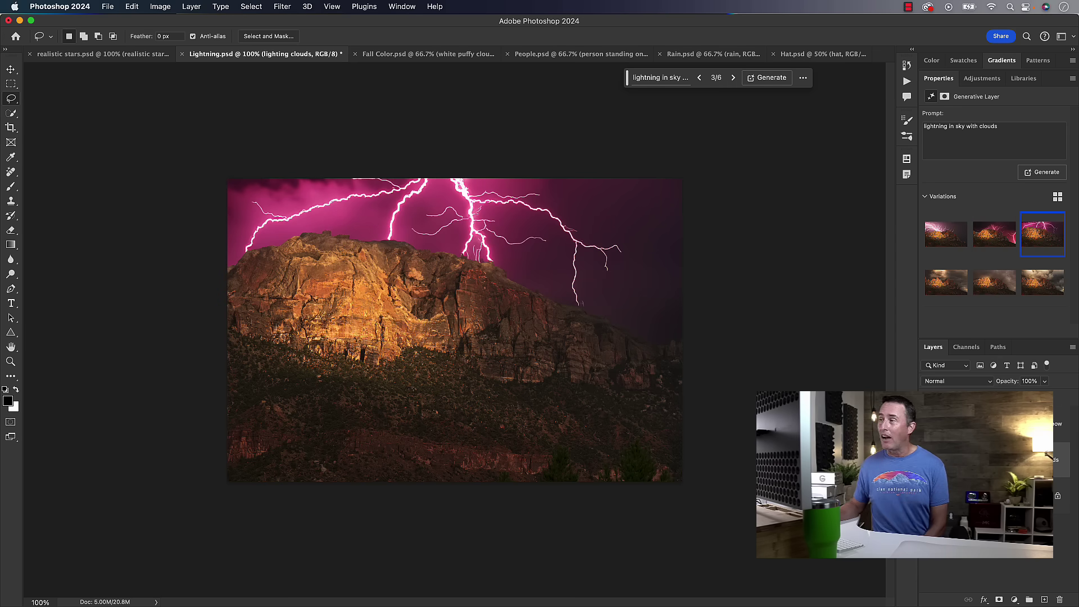
{"action": "left_click", "coordinate": [928, 401]}
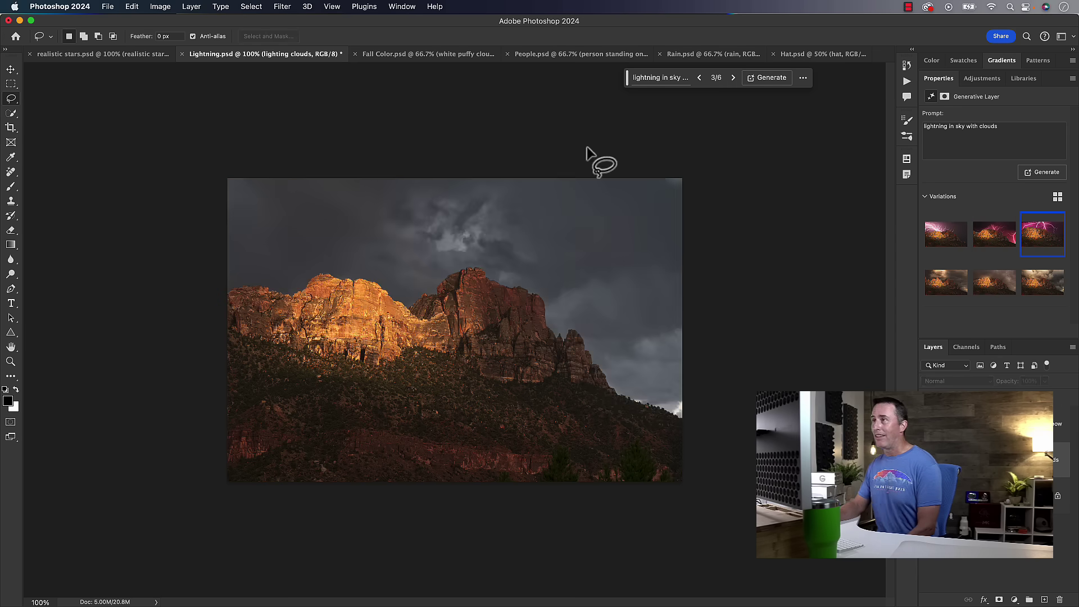
In Fall Color, select the 'trees with fall color' layer and step through variations 1–6, ending on 6.
{"action": "left_click", "coordinate": [403, 54]}
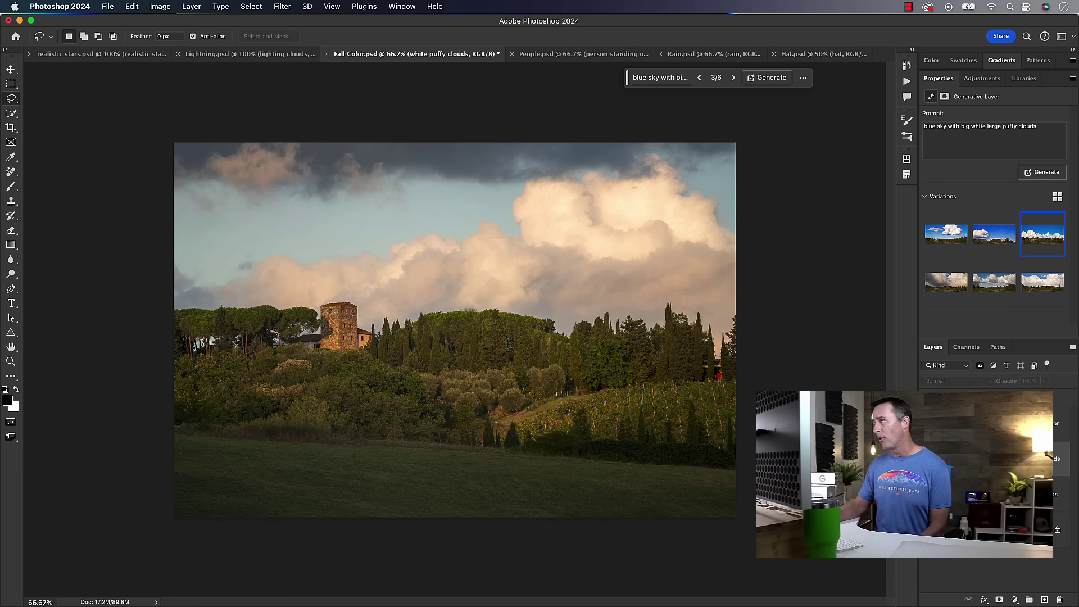
{"action": "key", "text": "alt+bracketleft"}
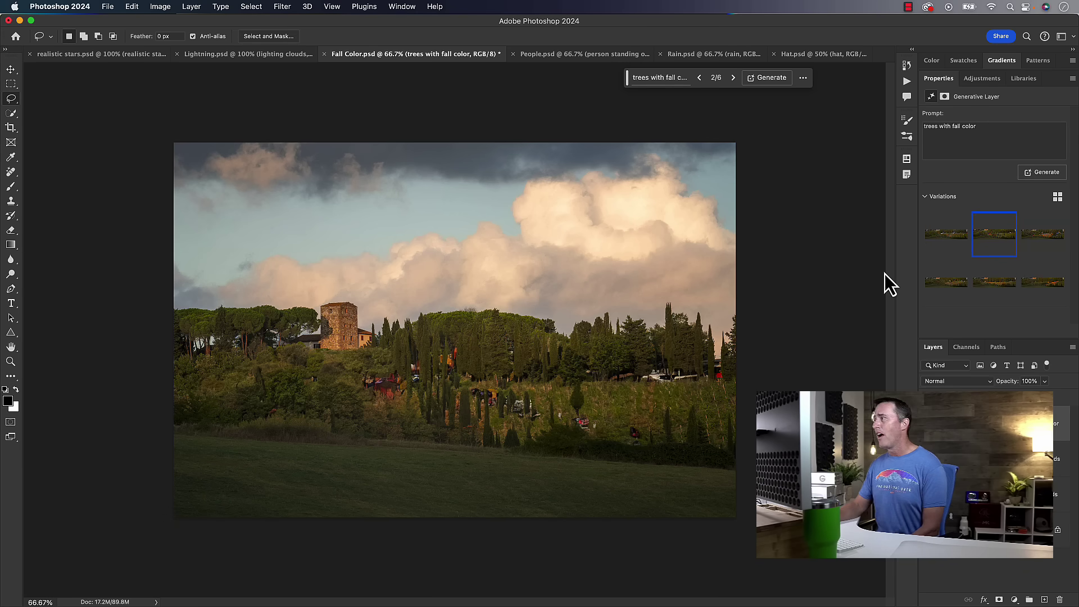
{"action": "left_click", "coordinate": [948, 234]}
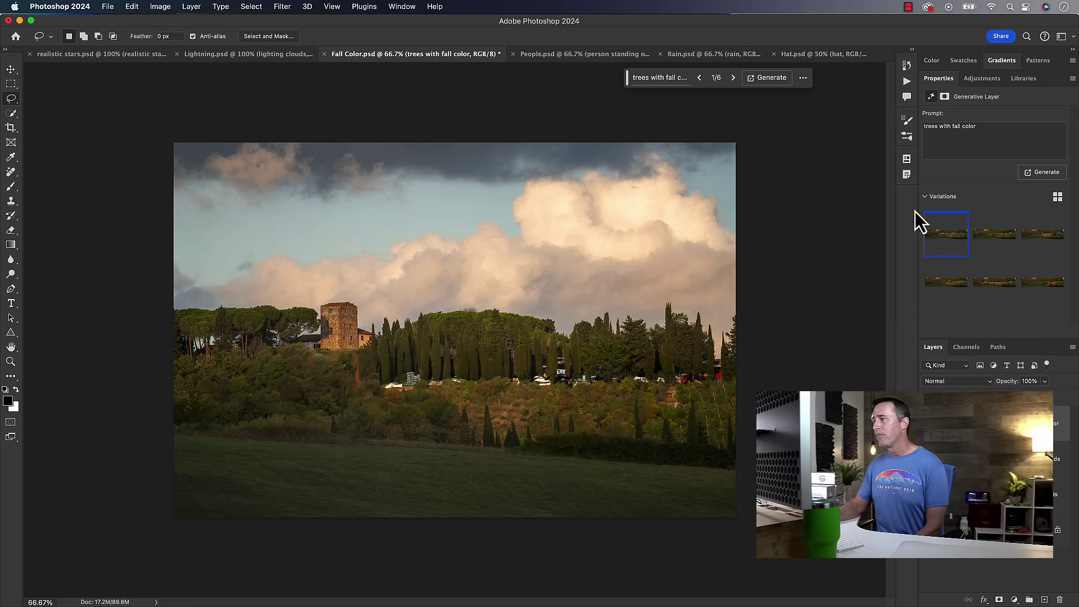
{"action": "left_click", "coordinate": [732, 78]}
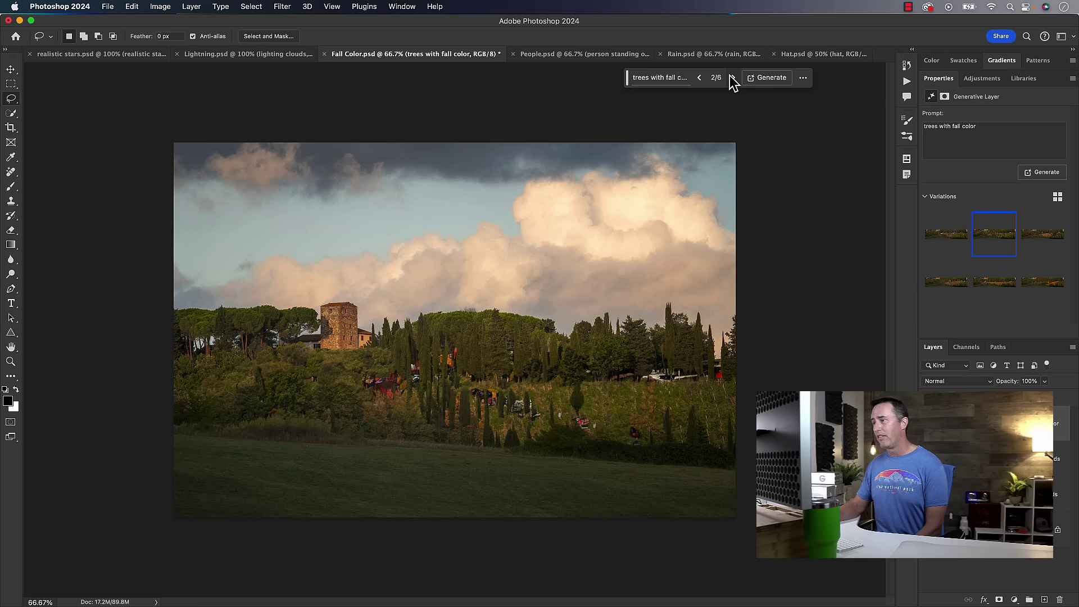
{"action": "left_click", "coordinate": [732, 78]}
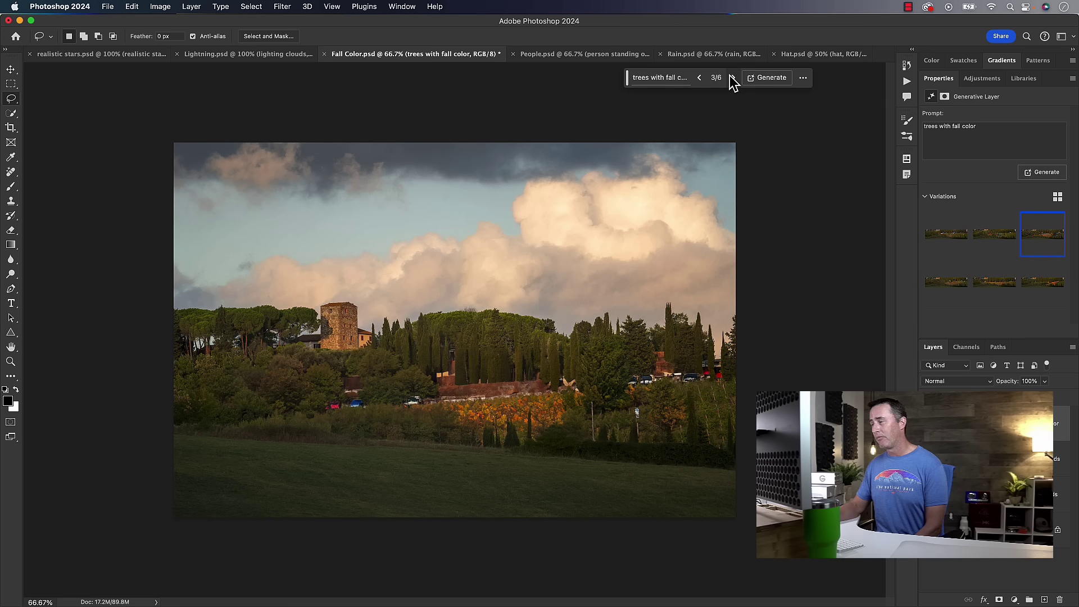
{"action": "left_click", "coordinate": [731, 78]}
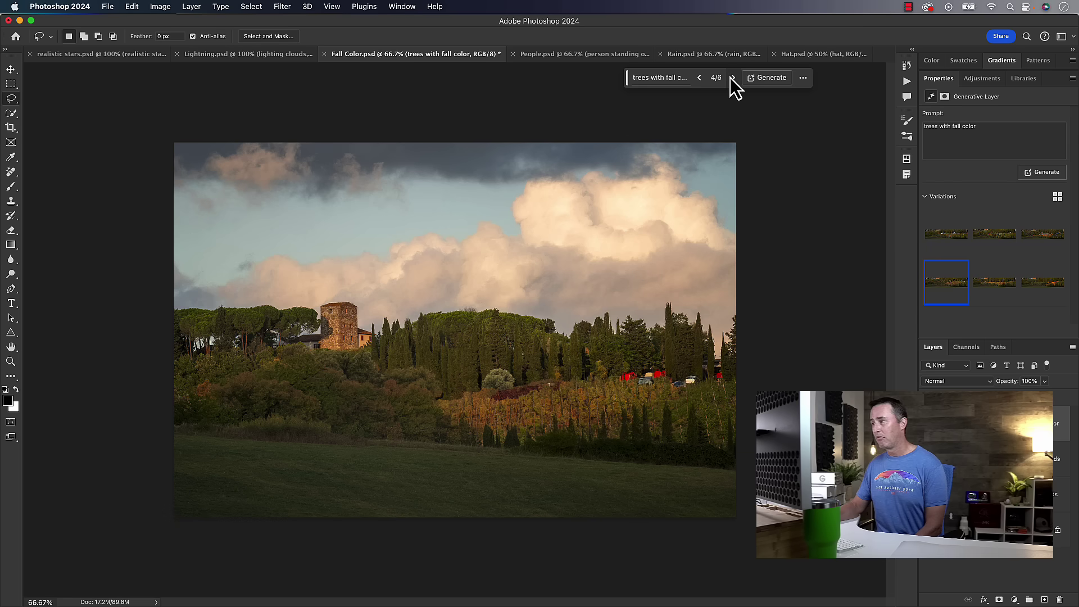
{"action": "left_click", "coordinate": [732, 78]}
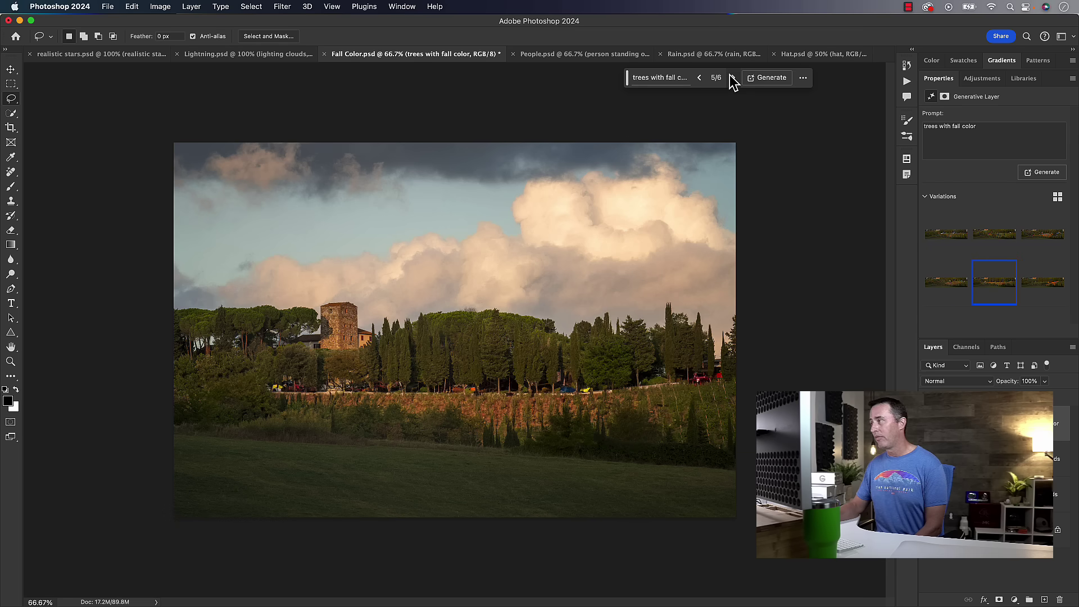
{"action": "left_click", "coordinate": [732, 79]}
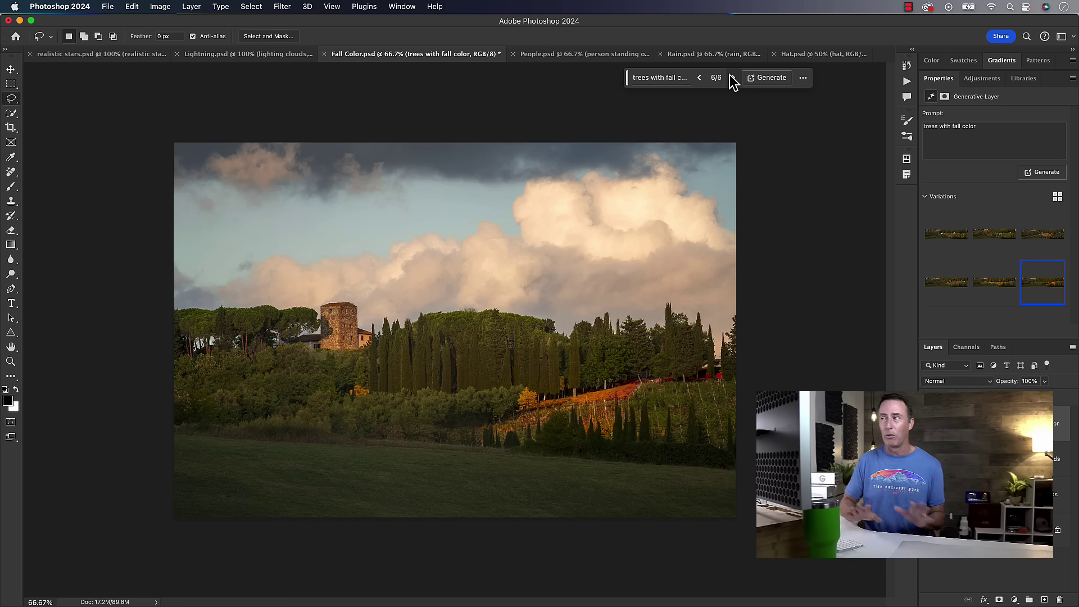
In People.psd, zoom to 400% on the 'person standing on stairs' fill and inspect the figure.
{"action": "left_click", "coordinate": [596, 53]}
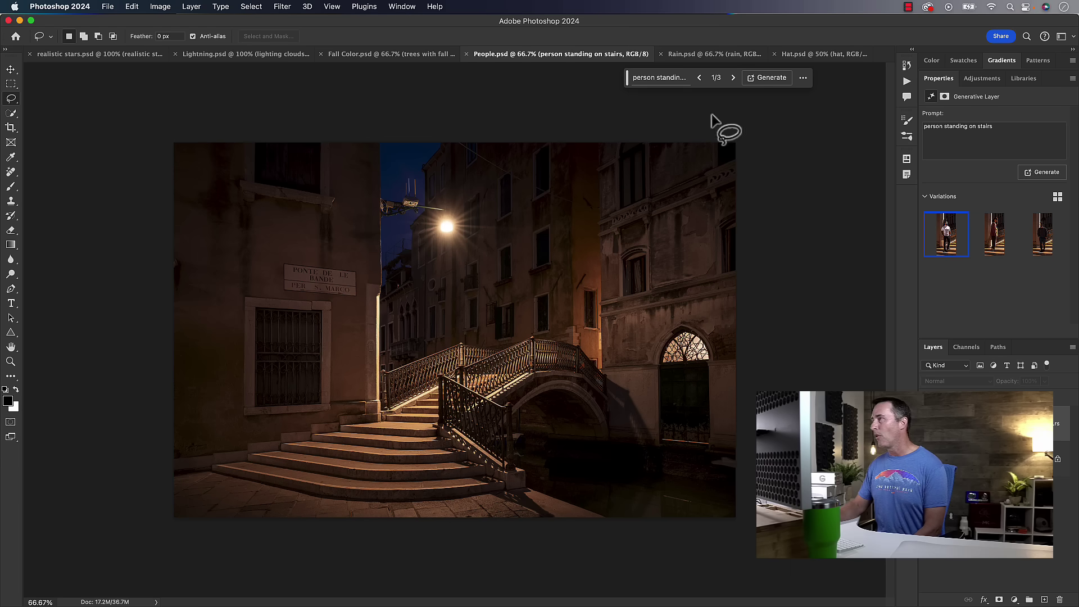
{"action": "left_click", "coordinate": [661, 78]}
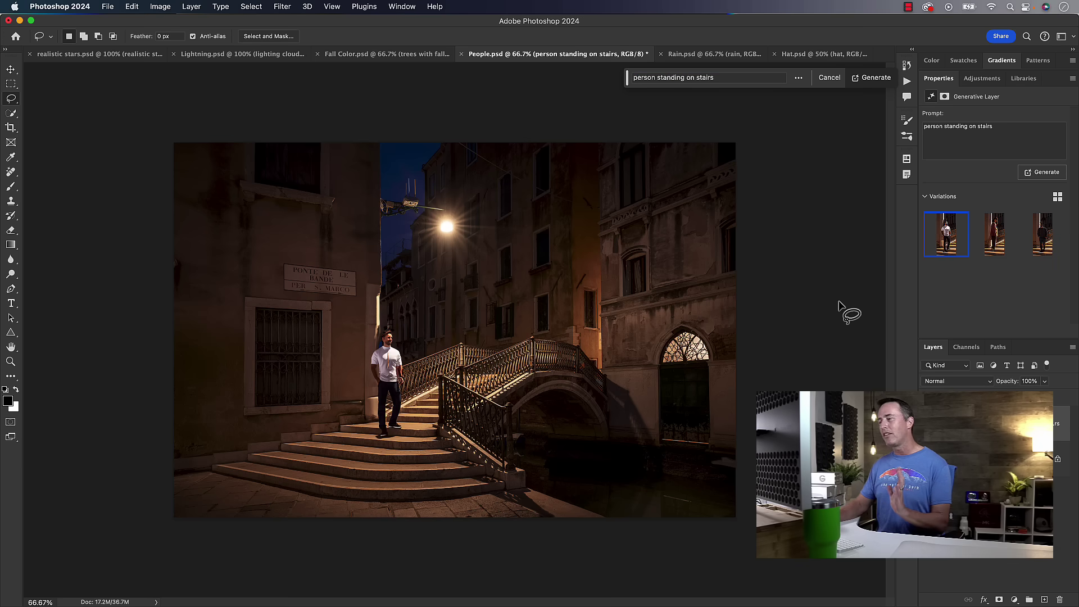
{"action": "key", "text": "super+equal"}
{"action": "key", "text": "super+equal"}
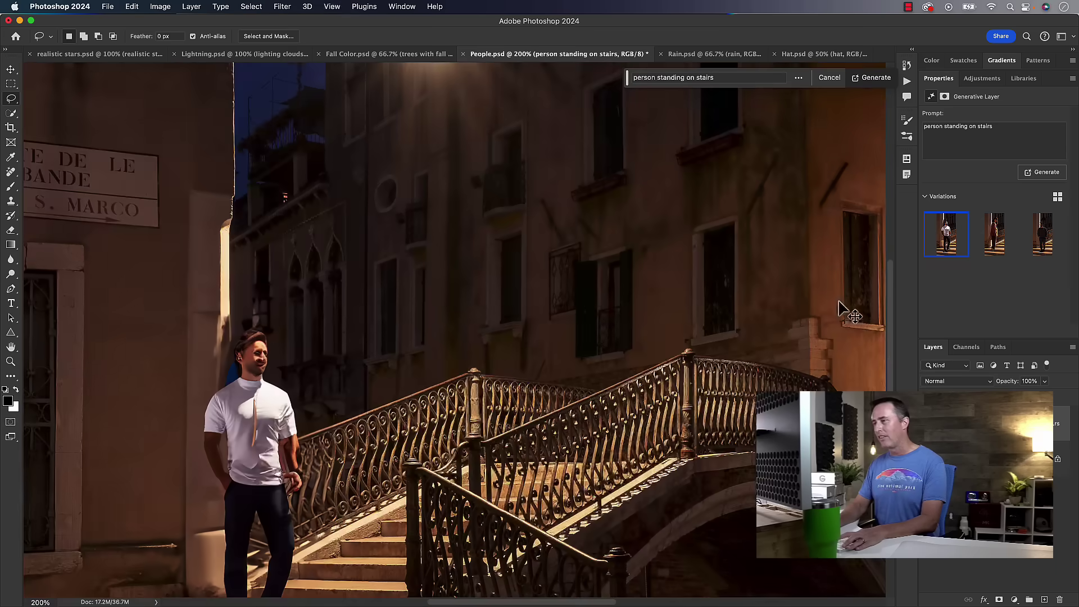
{"action": "left_click_drag", "start_coordinate": [534, 326], "coordinate": [733, 206]}
{"action": "key", "text": "super+equal"}
{"action": "key", "text": "super+equal"}
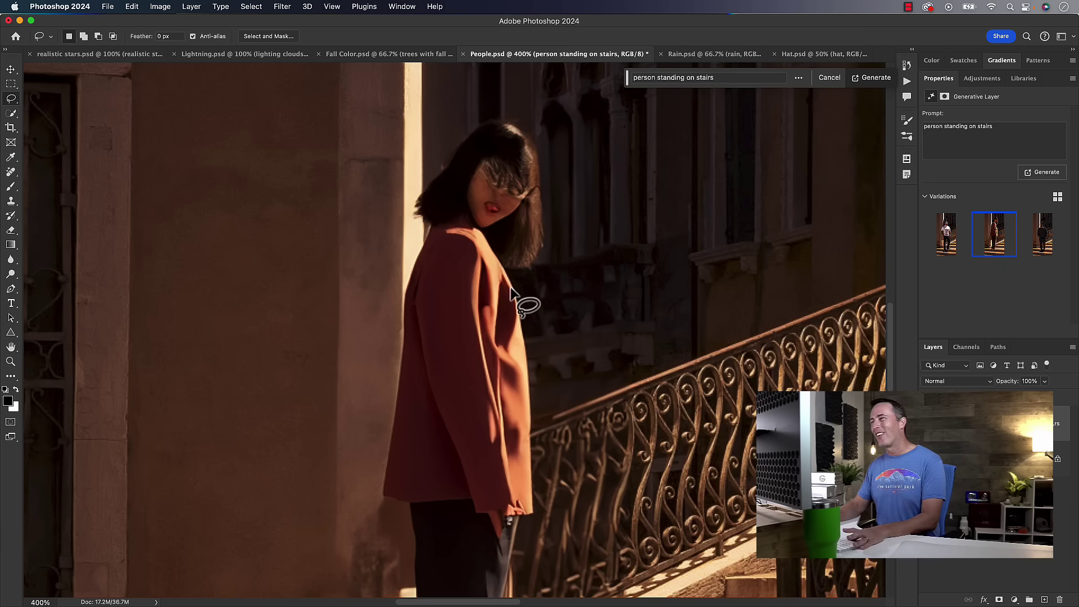
{"action": "left_click_drag", "start_coordinate": [536, 324], "coordinate": [549, 169]}
{"action": "mouse_move", "coordinate": [562, 453]}
{"action": "left_mouse_down"}
{"action": "mouse_move", "coordinate": [579, 188]}
{"action": "mouse_move", "coordinate": [573, 224]}
{"action": "left_mouse_up"}
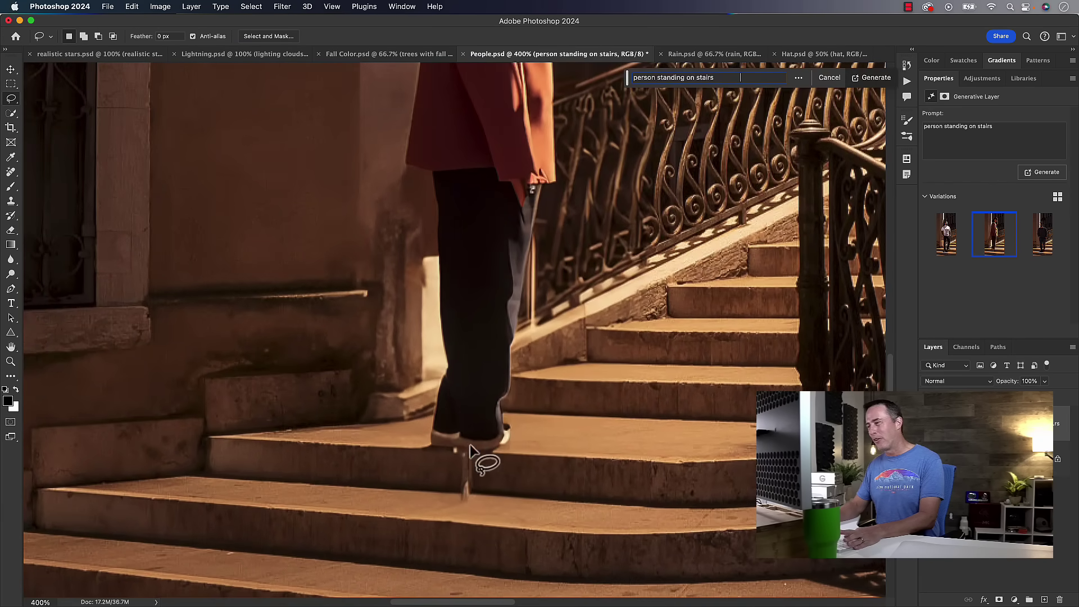
{"action": "left_click_drag", "start_coordinate": [537, 321], "coordinate": [458, 518]}
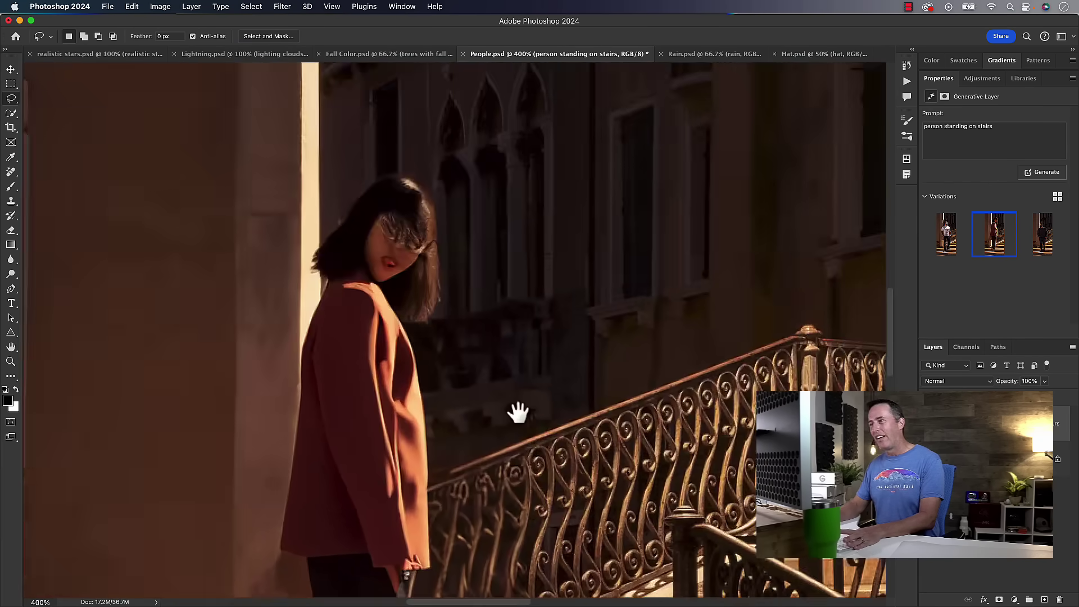
Choose the third variation with a man in a dark sweater and zoom back to 100%.
{"action": "left_click", "coordinate": [1041, 234]}
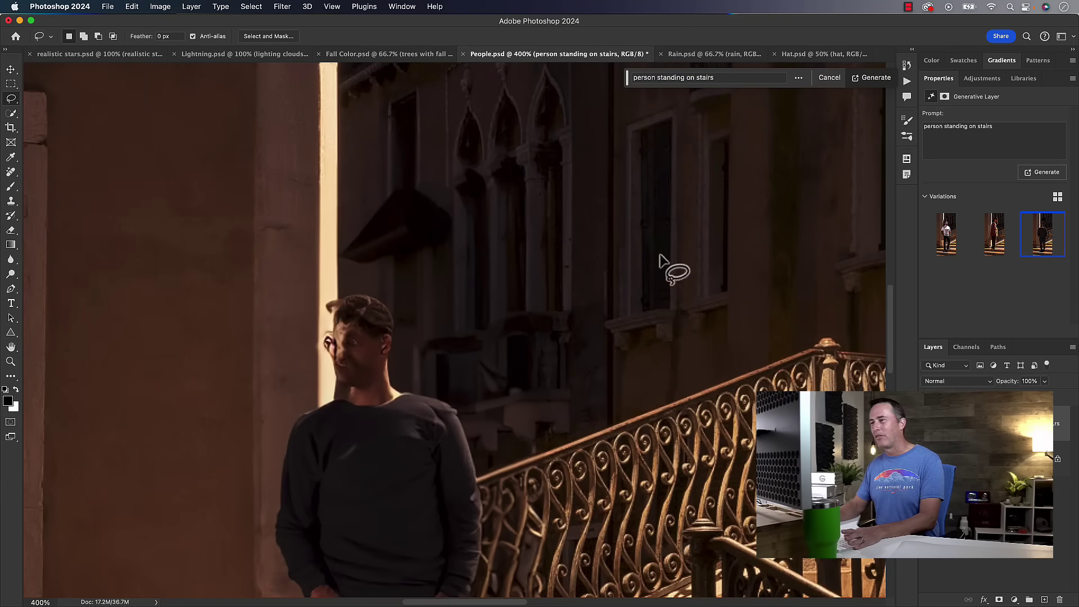
{"action": "mouse_move", "coordinate": [503, 389]}
{"action": "left_mouse_down"}
{"action": "mouse_move", "coordinate": [635, 246]}
{"action": "mouse_move", "coordinate": [696, 205]}
{"action": "left_mouse_up"}
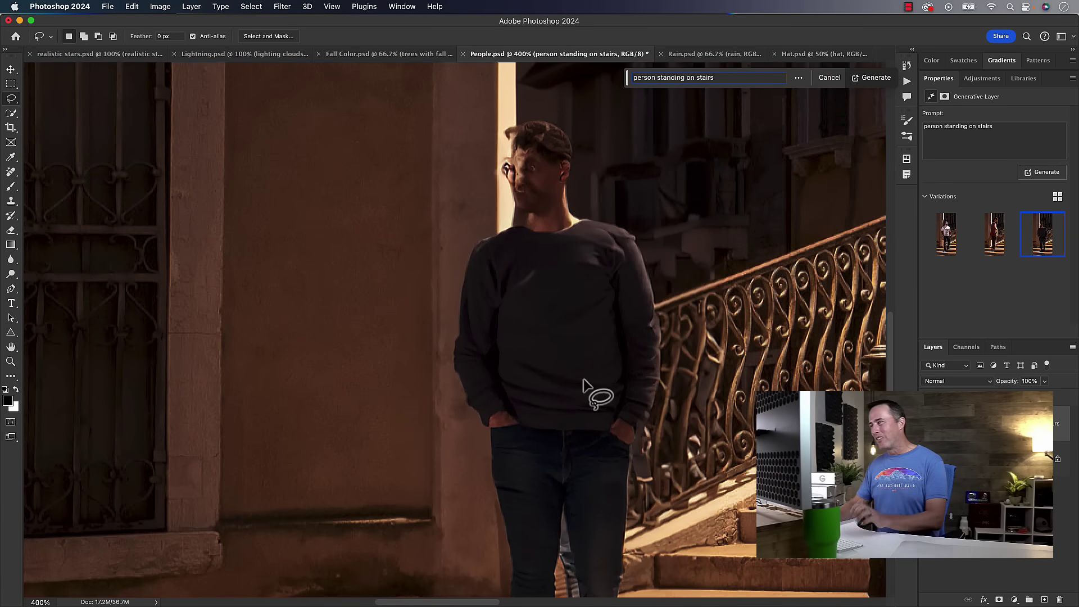
{"action": "key", "text": "super+minus"}
{"action": "key", "text": "super+minus"}
{"action": "key", "text": "super+minus"}
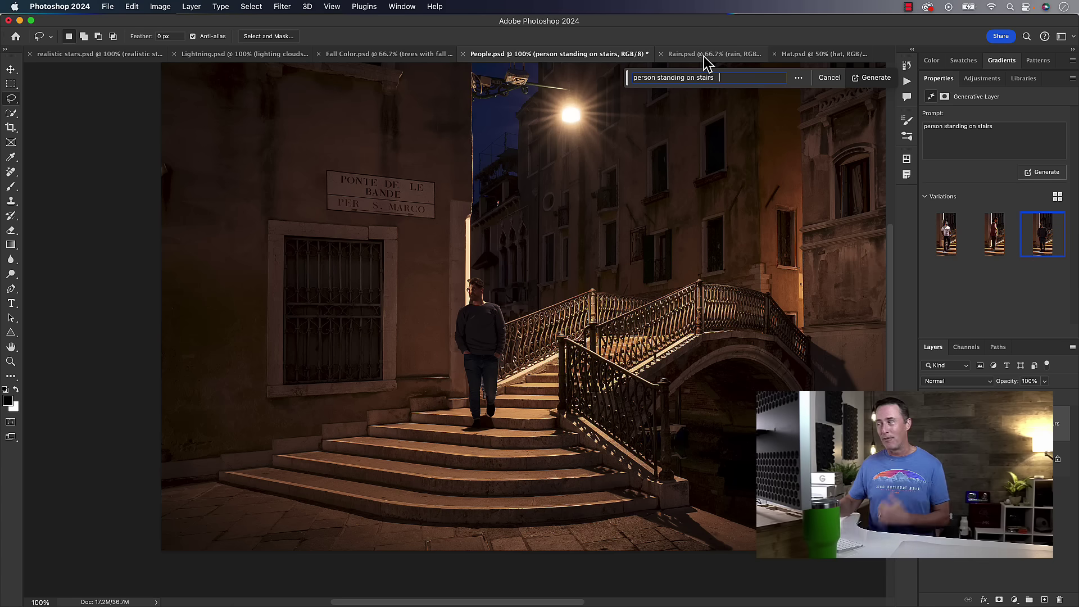
In Rain.psd, make the Background layer active, lasso a sky area, then deselect.
{"action": "left_click", "coordinate": [700, 57]}
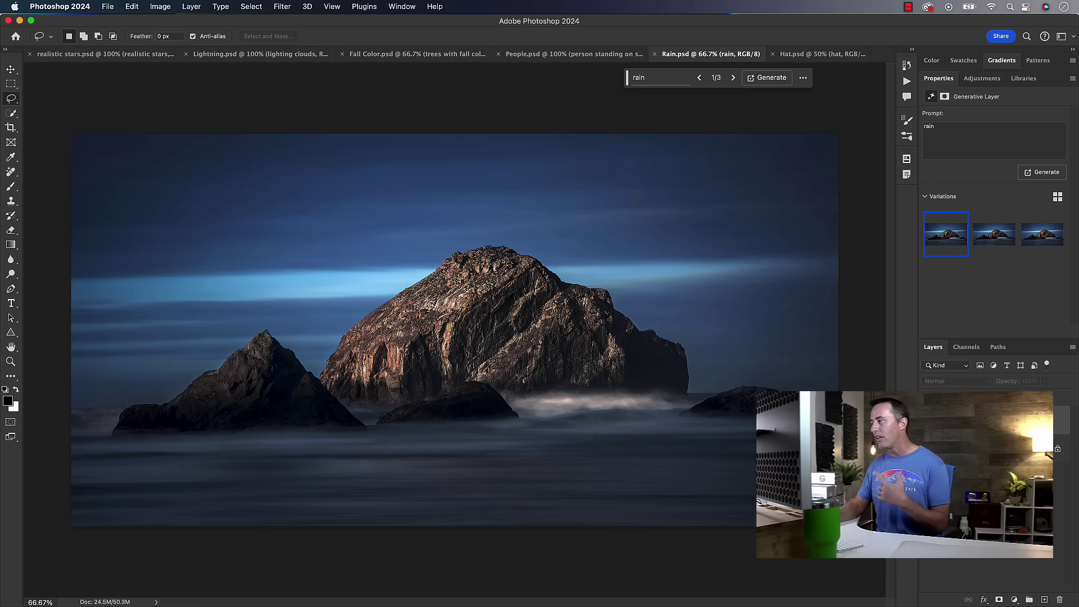
{"action": "left_click", "coordinate": [967, 448]}
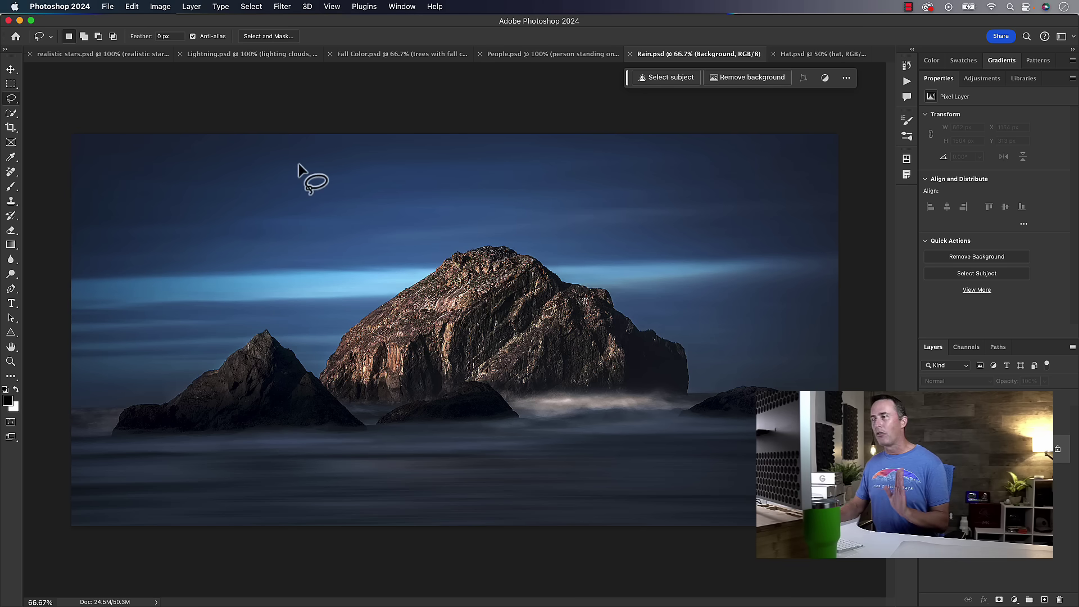
{"action": "mouse_move", "coordinate": [290, 163]}
{"action": "left_mouse_down"}
{"action": "mouse_move", "coordinate": [183, 264]}
{"action": "mouse_move", "coordinate": [290, 173]}
{"action": "left_mouse_up"}
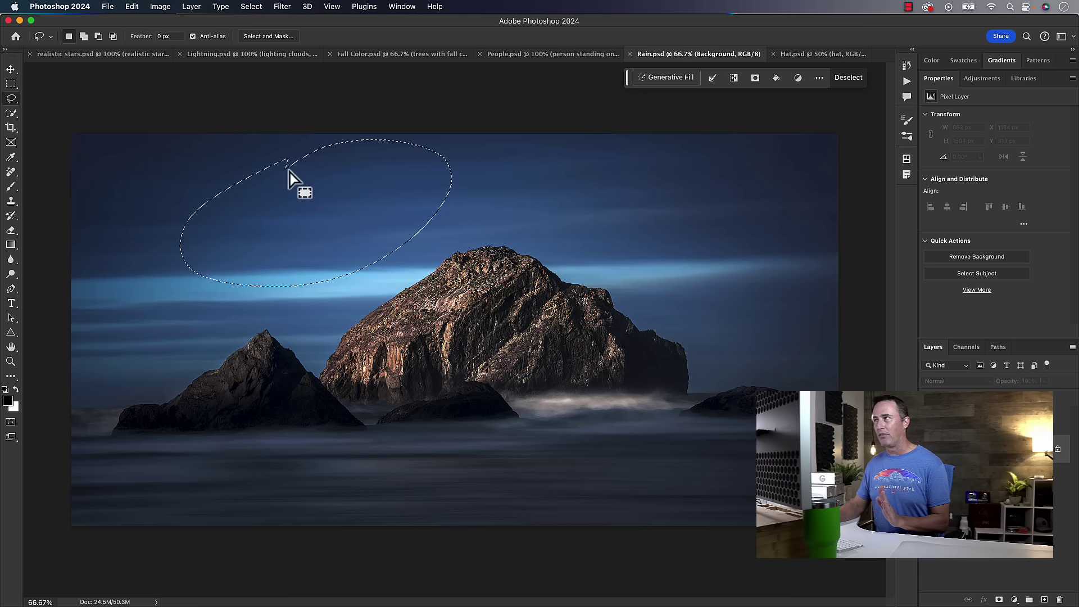
{"action": "left_click", "coordinate": [548, 189]}
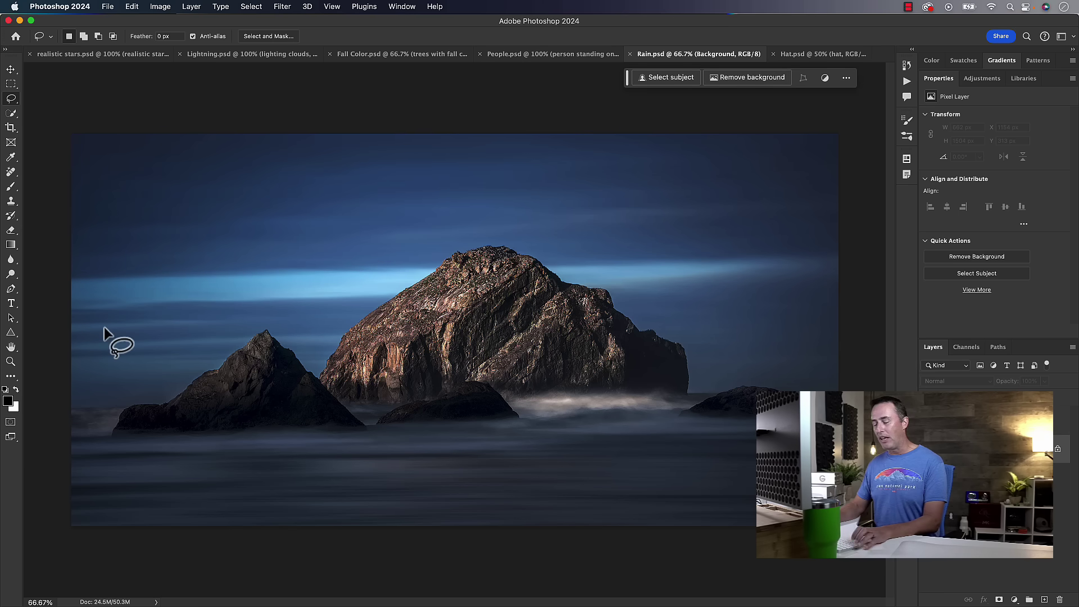
In Quick Mask, fill with a custom colour at Brightness 30, then exit to a partial selection.
{"action": "key", "text": "q"}
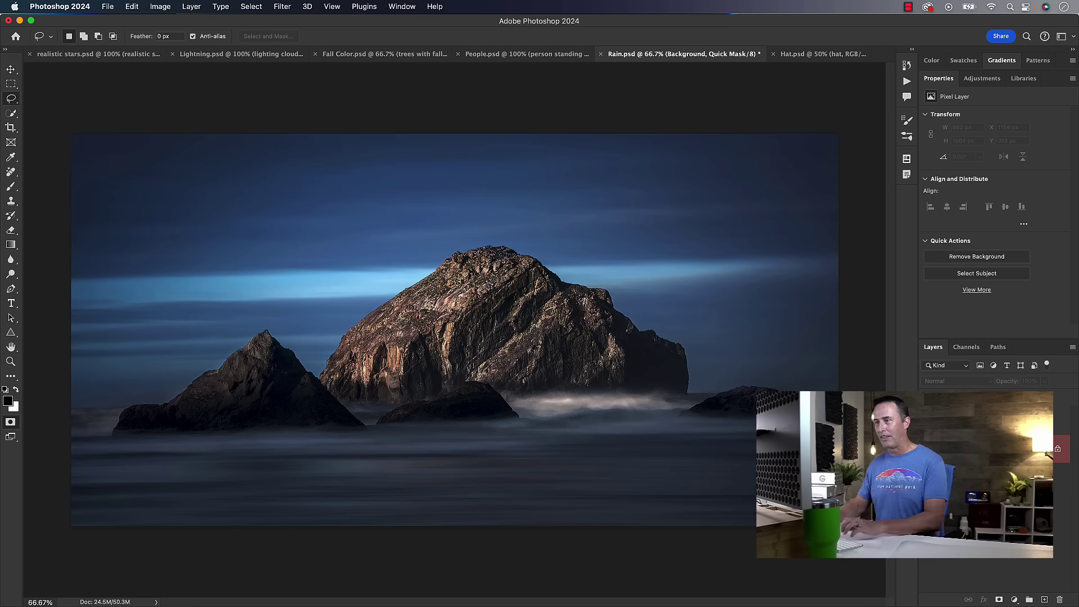
{"action": "left_click", "coordinate": [132, 8]}
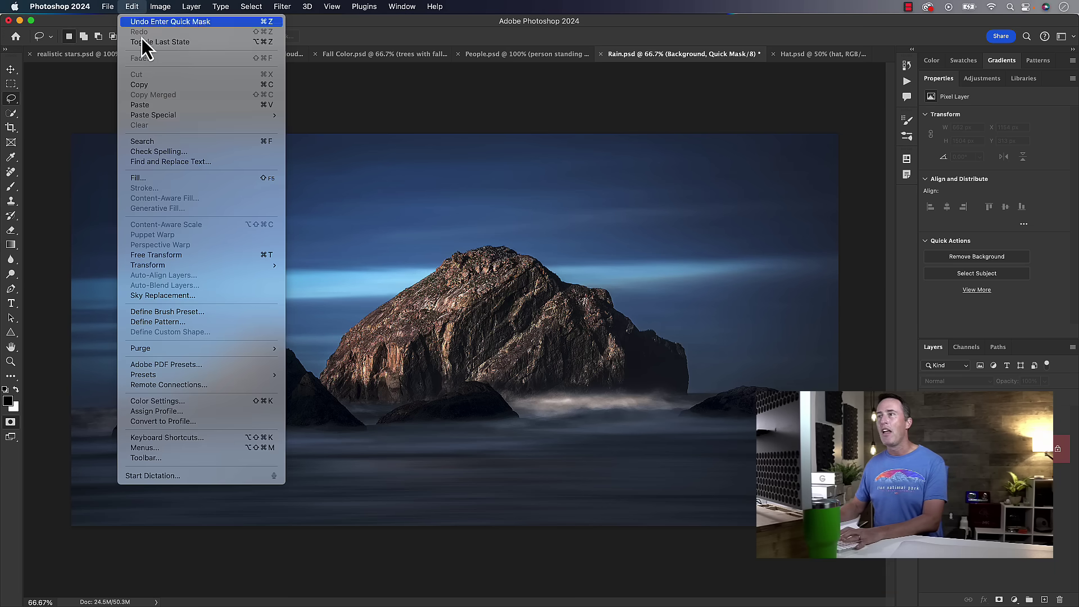
{"action": "left_click", "coordinate": [149, 179]}
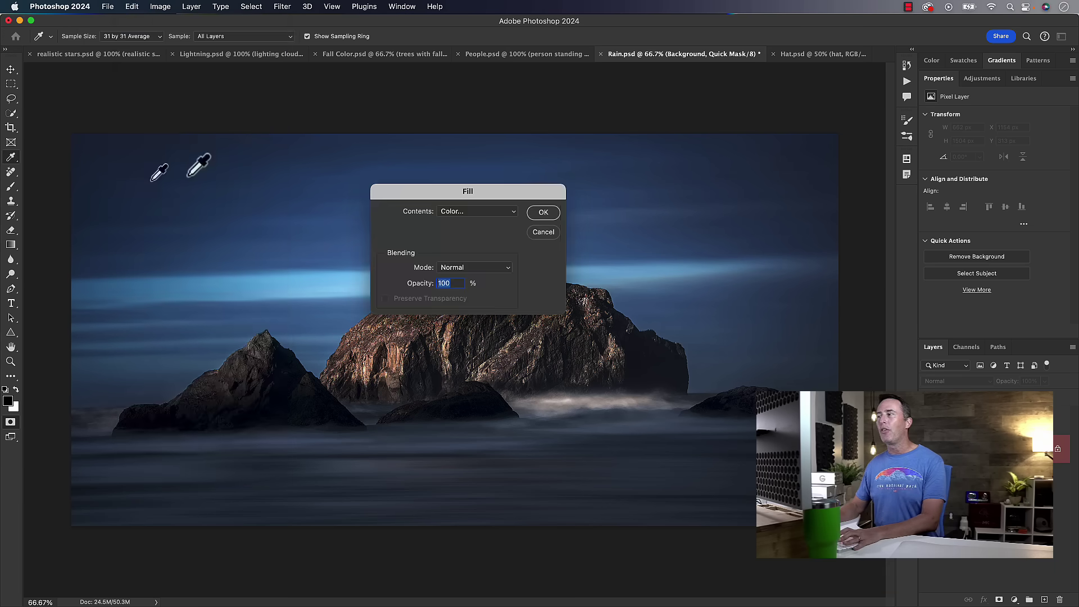
{"action": "left_click", "coordinate": [491, 212]}
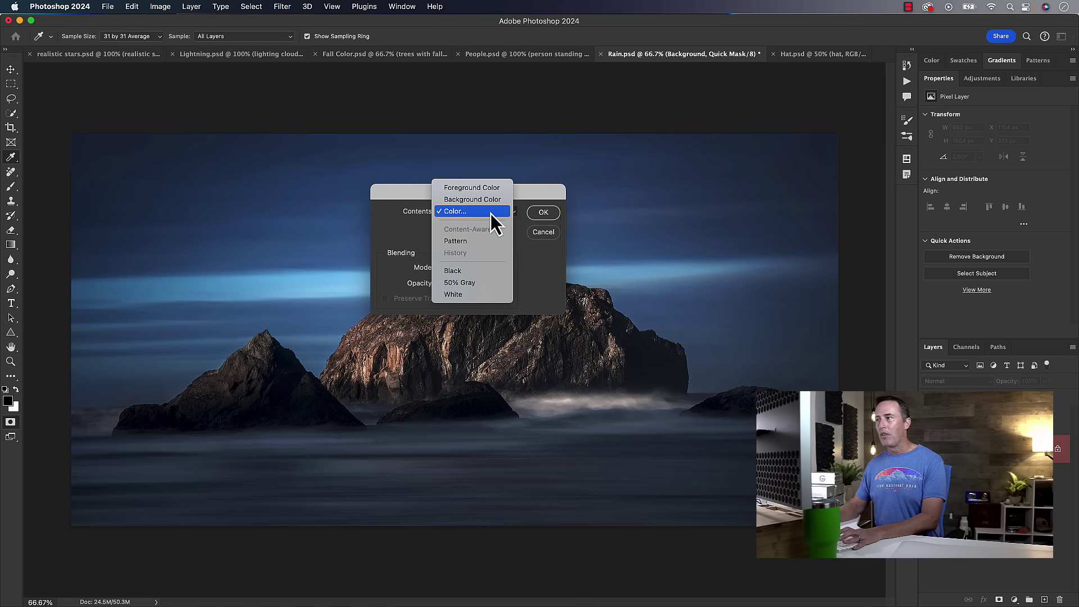
{"action": "left_click", "coordinate": [455, 212]}
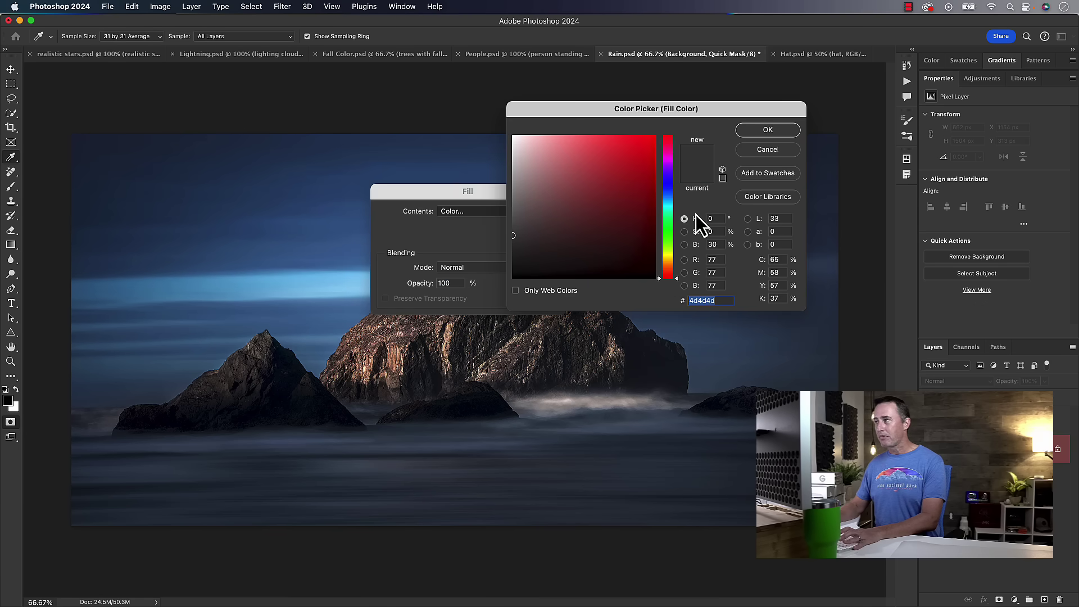
{"action": "left_click", "coordinate": [713, 244]}
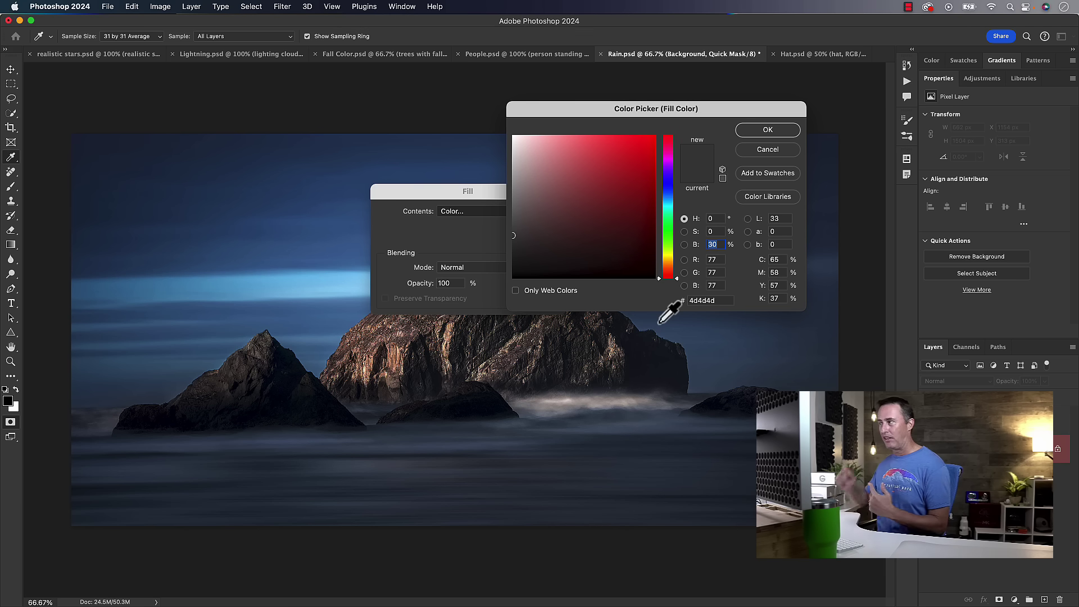
{"action": "left_click", "coordinate": [757, 134]}
{"action": "left_click", "coordinate": [537, 214]}
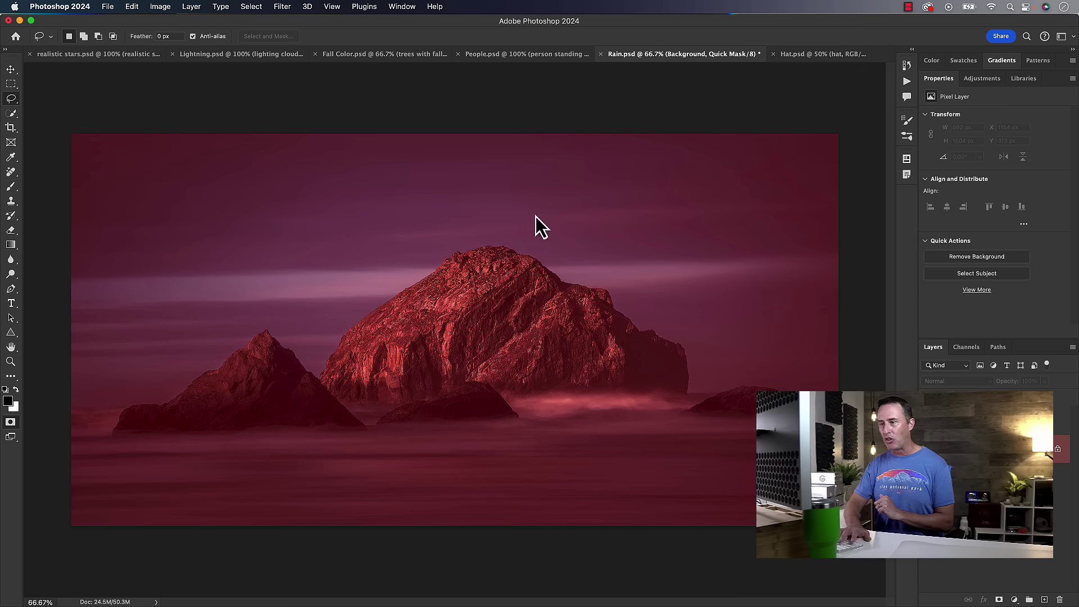
{"action": "key", "text": "q"}
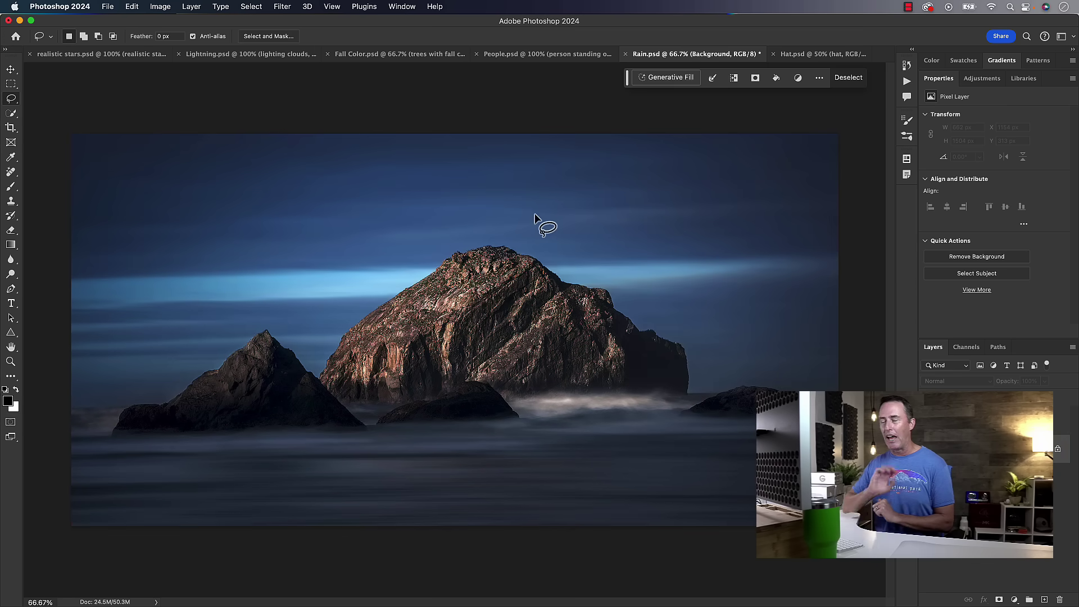
Generate the rain fill and preview its second and third variations.
{"action": "left_click", "coordinate": [642, 76]}
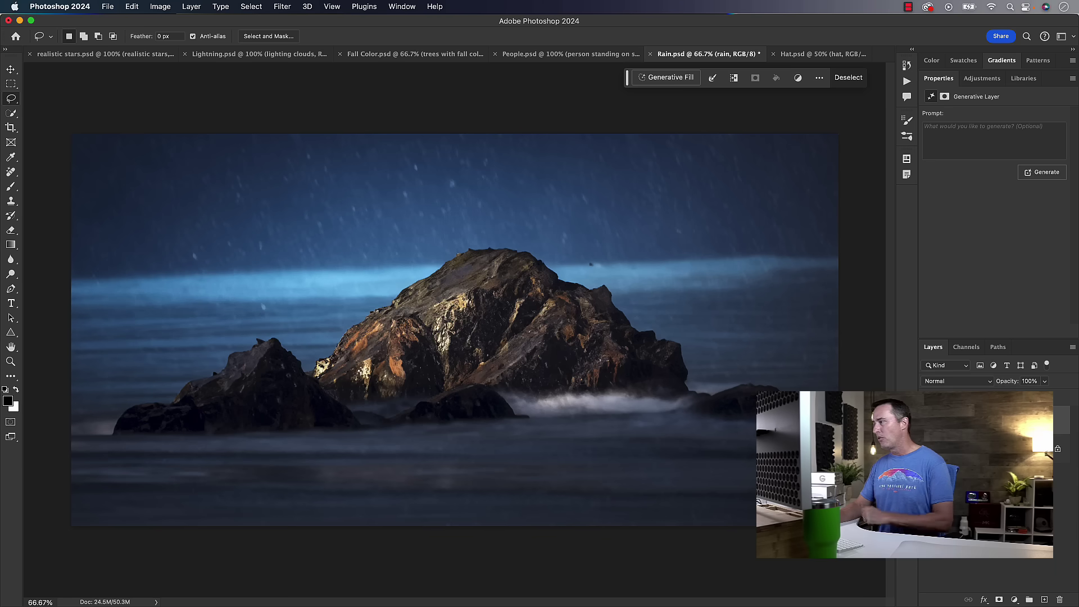
{"action": "left_click", "coordinate": [994, 248]}
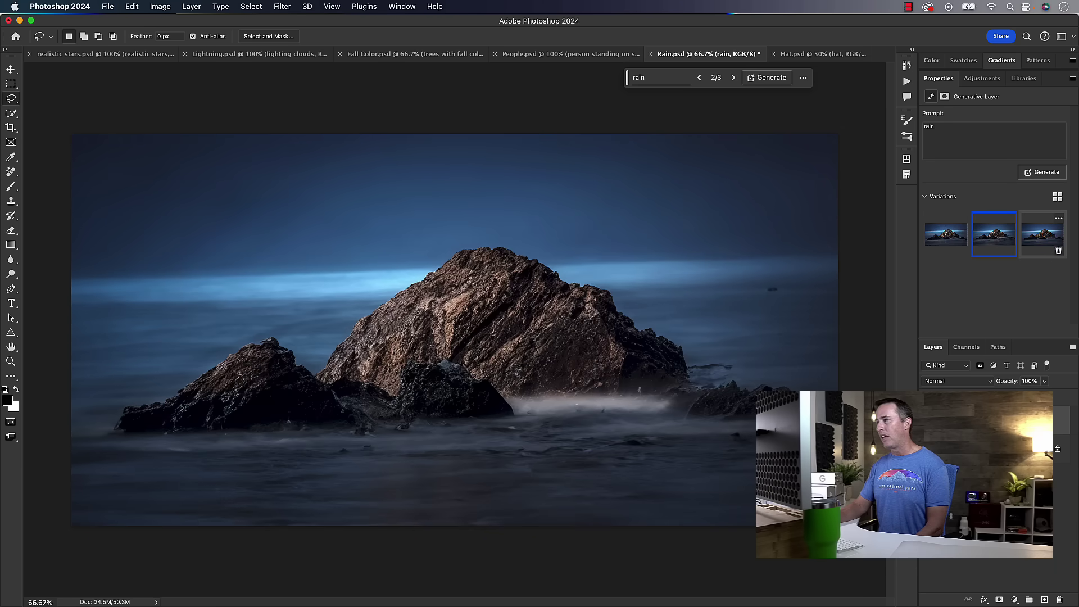
{"action": "left_click", "coordinate": [1043, 239]}
{"action": "left_click", "coordinate": [993, 247]}
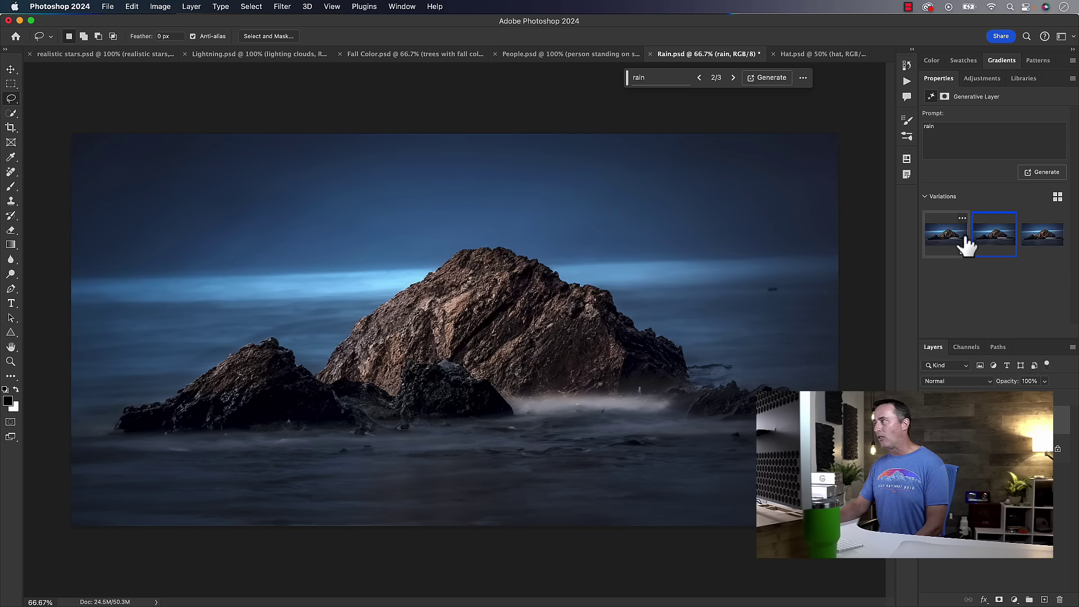
{"action": "left_click", "coordinate": [1046, 240]}
Compare the rain against the original photo and keep variation 2 of 3.
{"action": "left_click", "coordinate": [928, 418]}
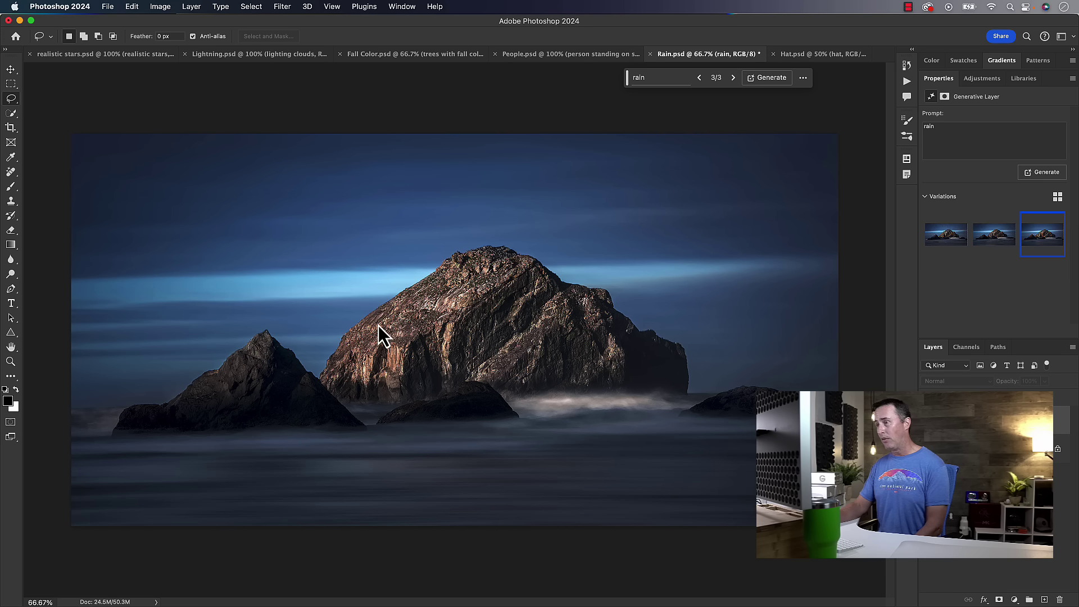
{"action": "left_click", "coordinate": [993, 240]}
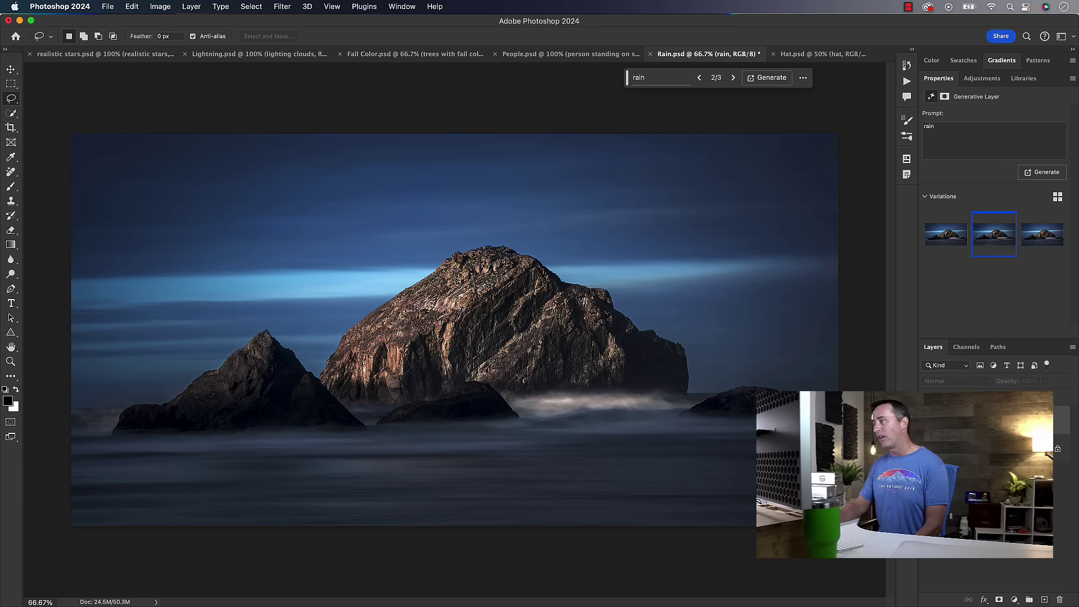
{"action": "left_click", "coordinate": [928, 418]}
{"action": "left_click", "coordinate": [1040, 237]}
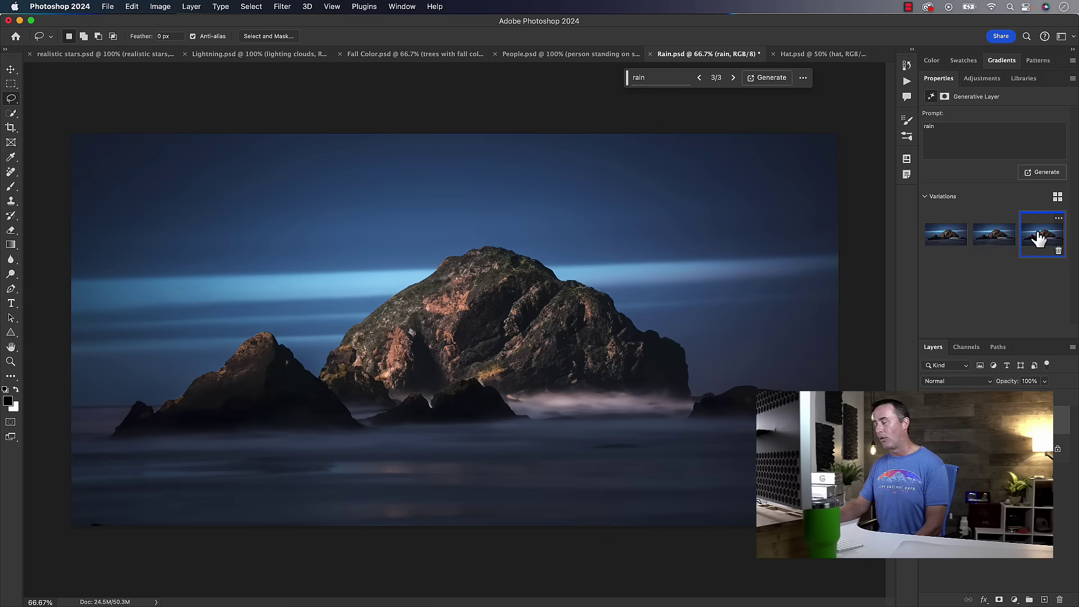
{"action": "left_click", "coordinate": [992, 241]}
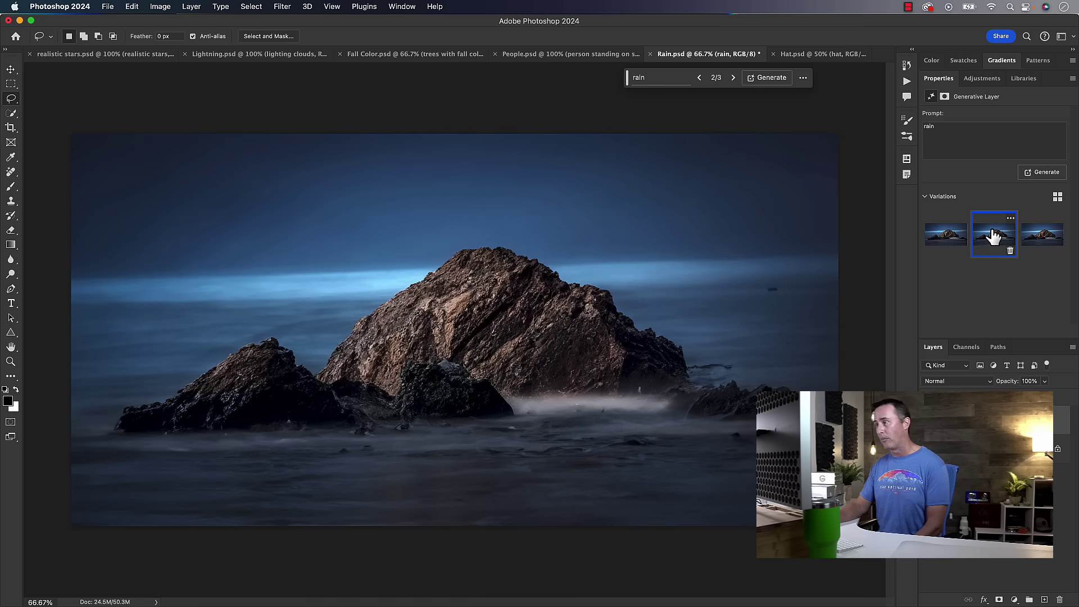
In Hat.psd, preview hat variations seven through nine, then one through three.
{"action": "left_click", "coordinate": [810, 55]}
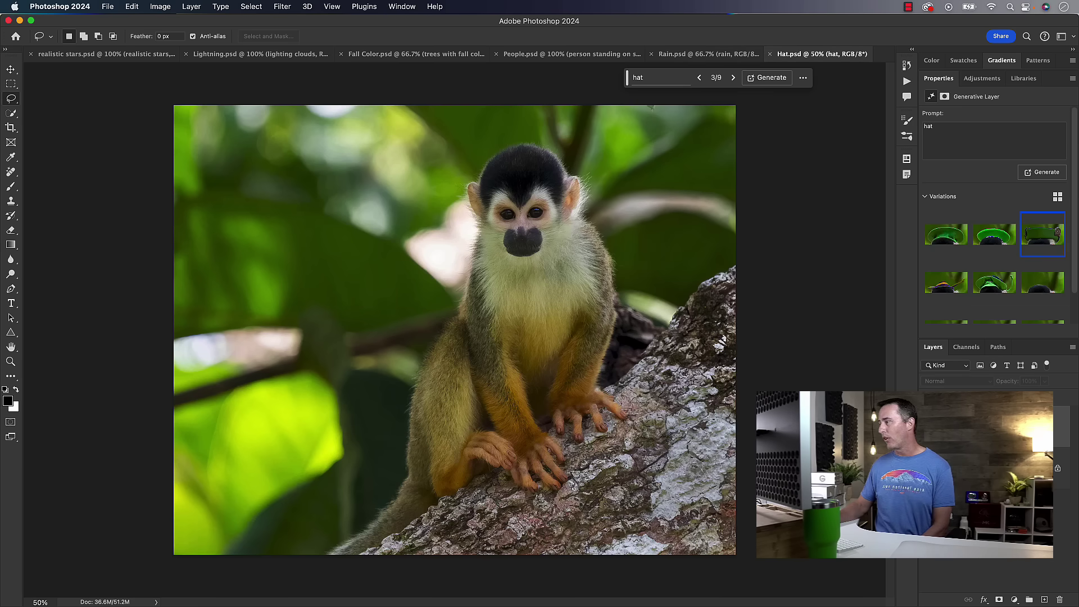
{"action": "scroll", "coordinate": [948, 295], "scroll_direction": "down", "scroll_amount": 2}
{"action": "left_click", "coordinate": [948, 297]}
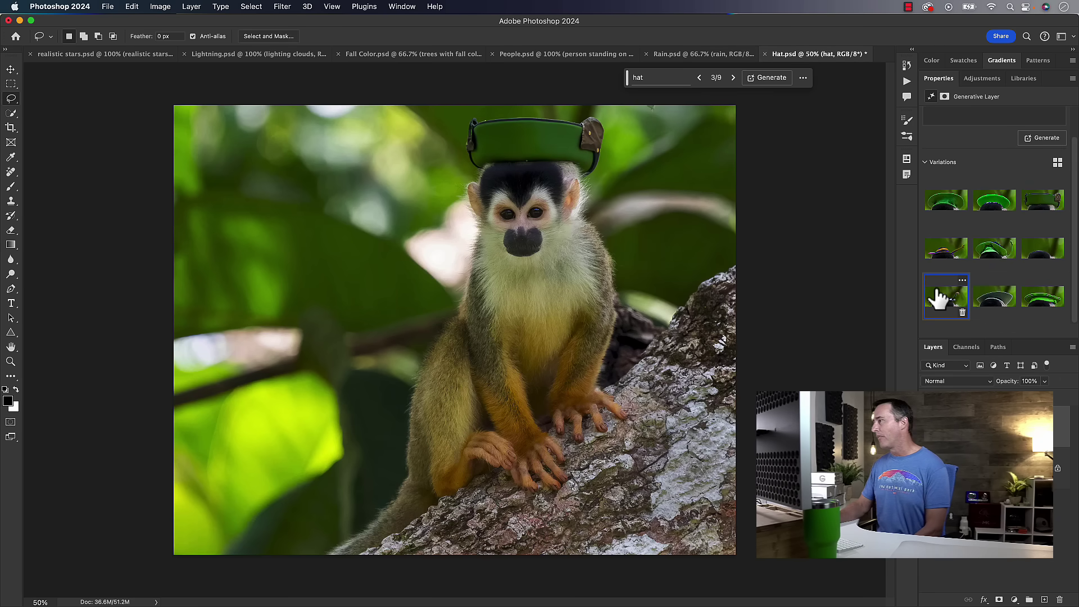
{"action": "left_click", "coordinate": [732, 77]}
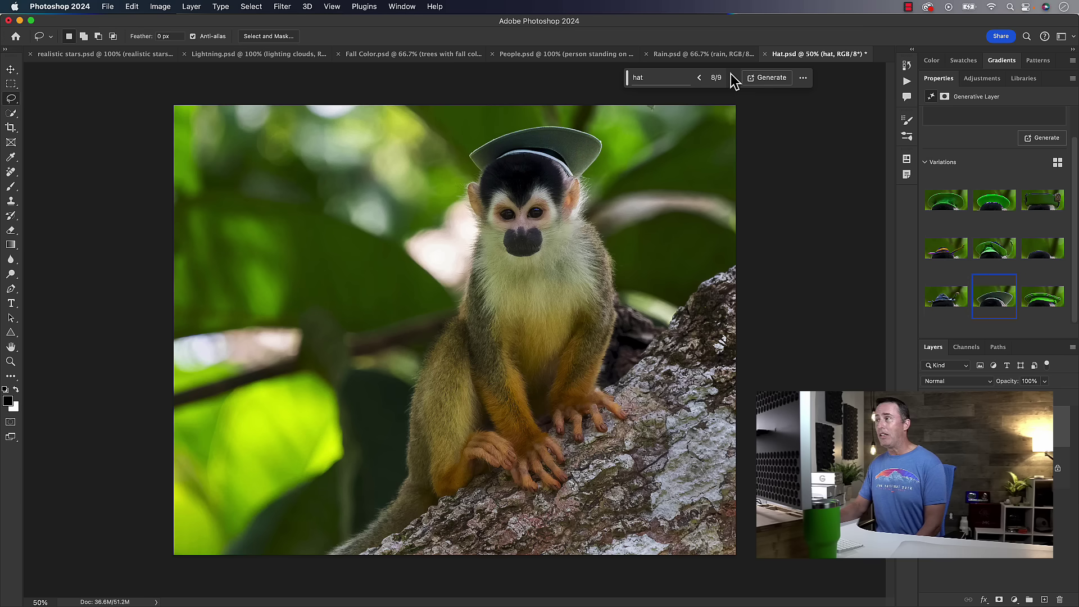
{"action": "left_click", "coordinate": [732, 78]}
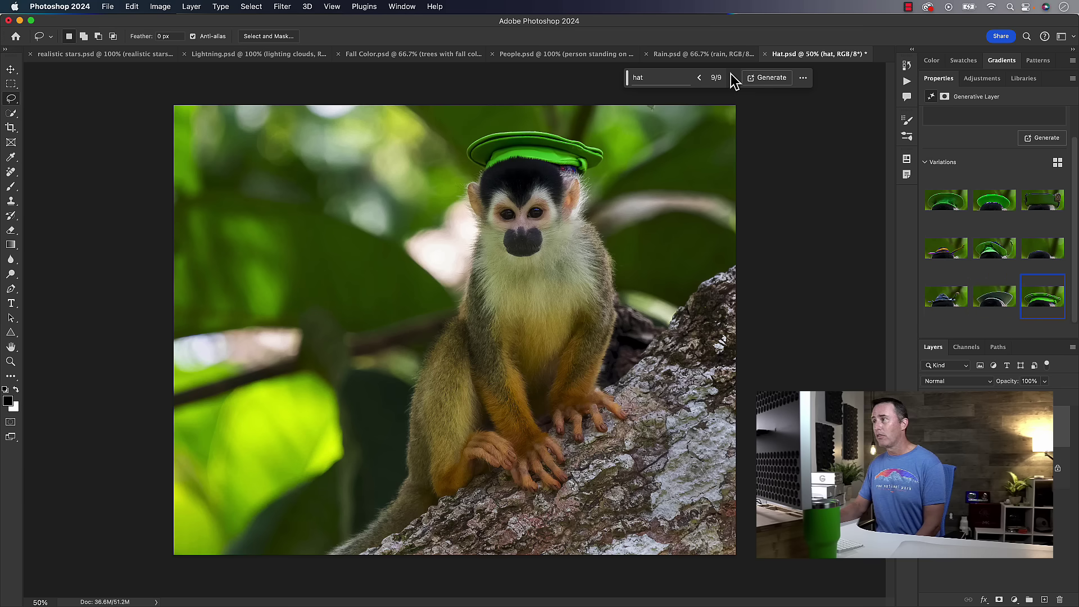
{"action": "left_click", "coordinate": [732, 78]}
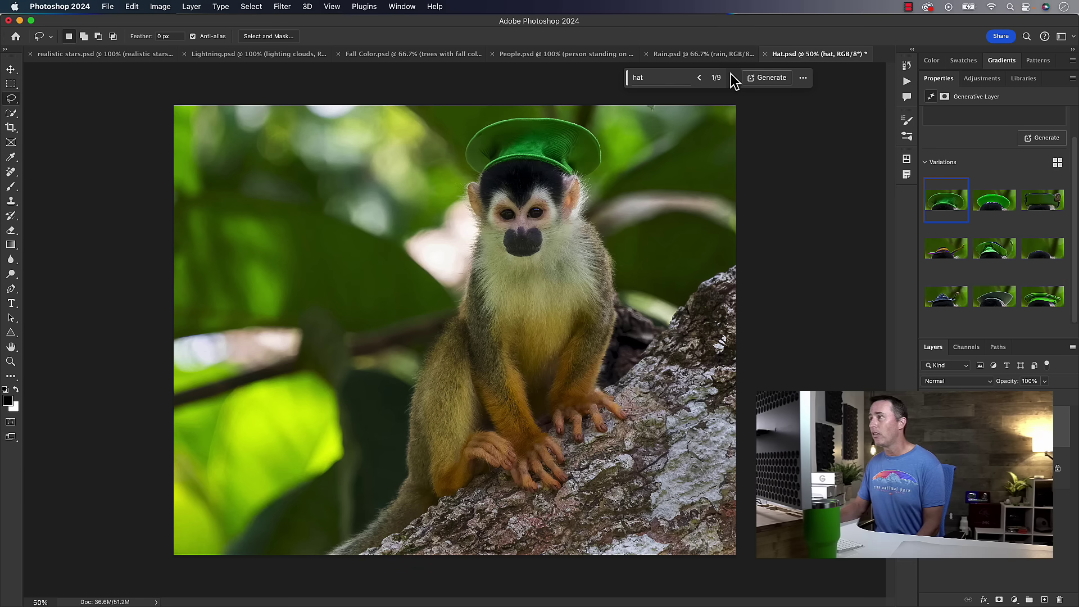
{"action": "left_click", "coordinate": [733, 79]}
{"action": "left_click", "coordinate": [733, 78]}
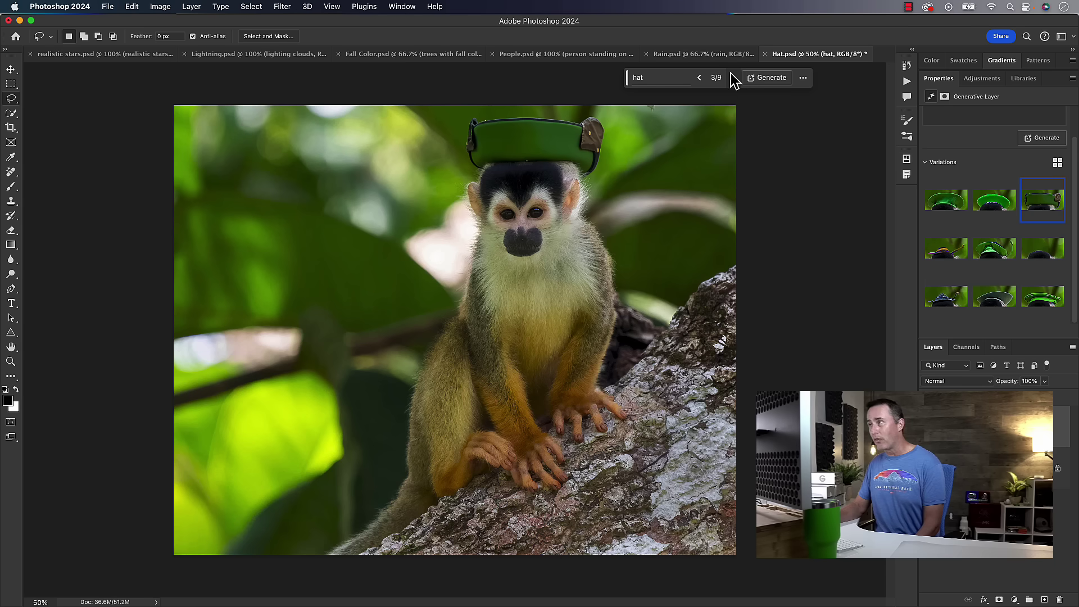
Step through hat variations four to nine and finish on variation 1, the green bucket hat.
{"action": "left_click", "coordinate": [733, 78]}
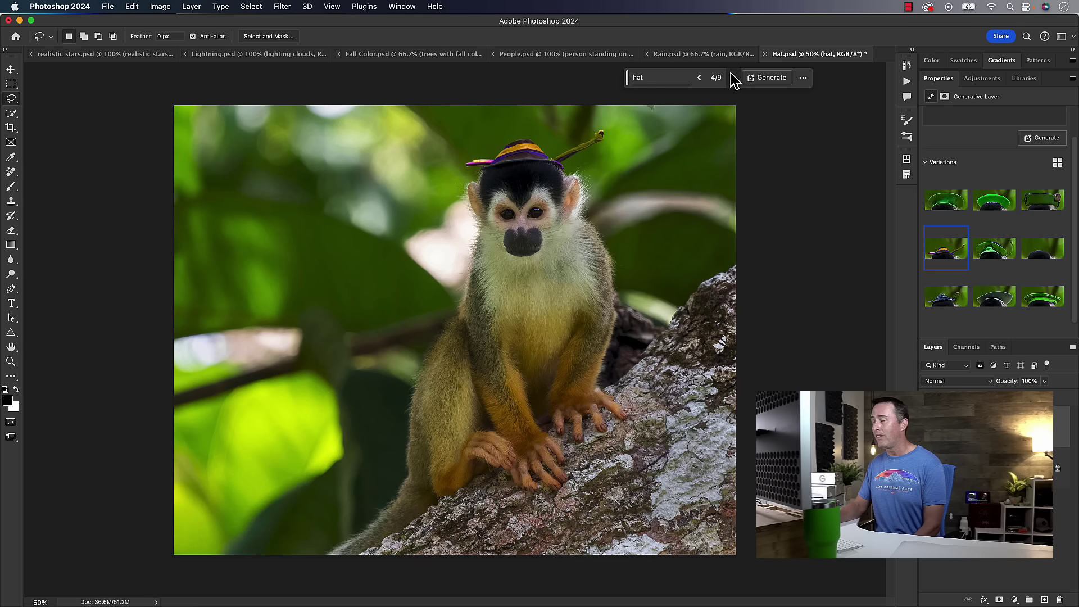
{"action": "left_click", "coordinate": [732, 78]}
{"action": "left_click", "coordinate": [732, 78]}
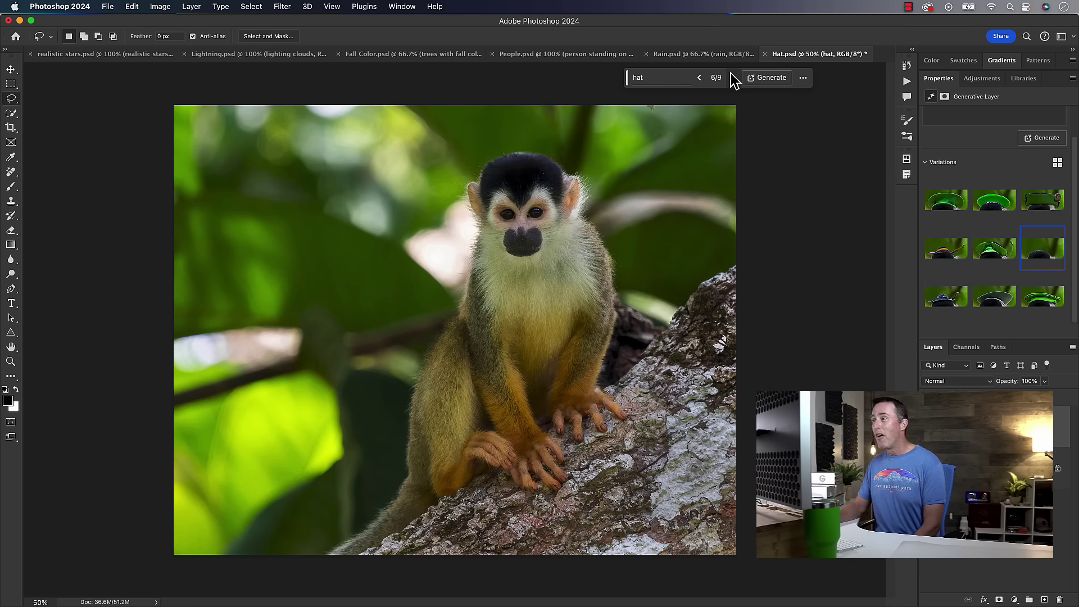
{"action": "left_click", "coordinate": [732, 78]}
{"action": "left_click", "coordinate": [701, 78]}
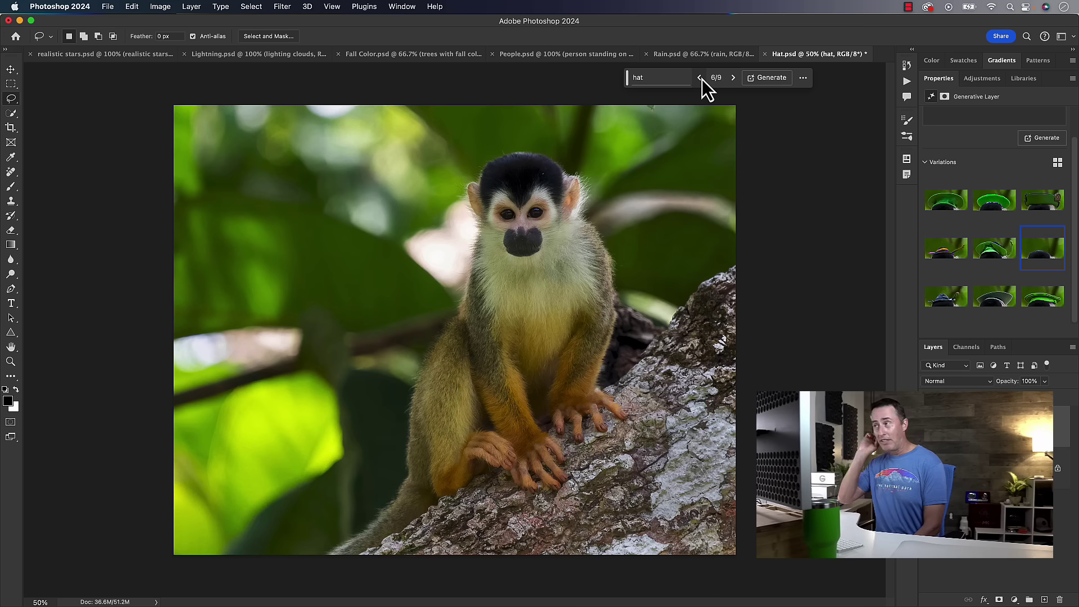
{"action": "left_click", "coordinate": [732, 78]}
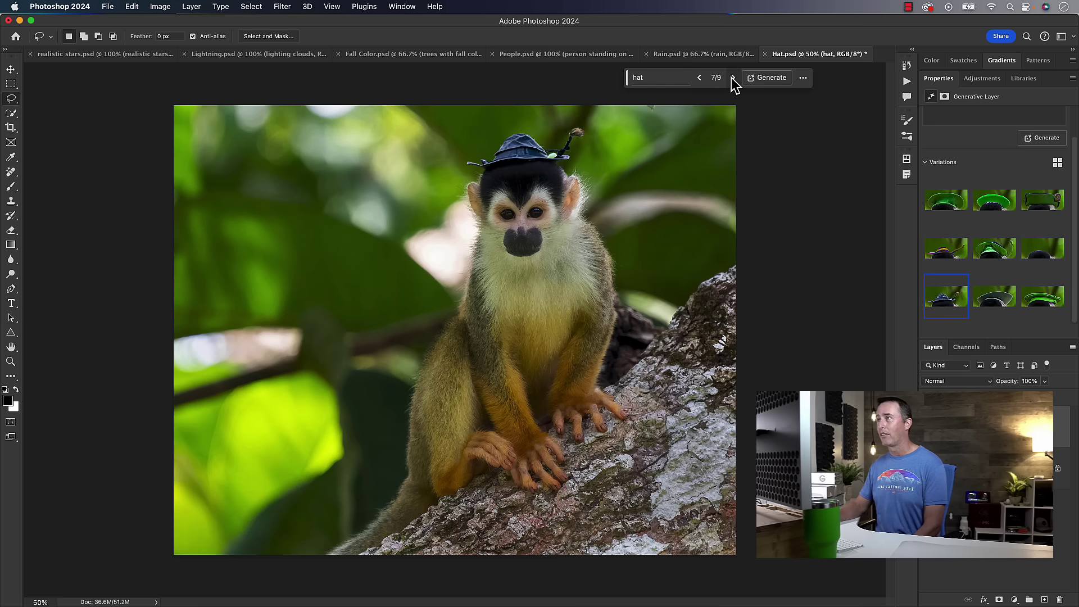
{"action": "left_click", "coordinate": [733, 79]}
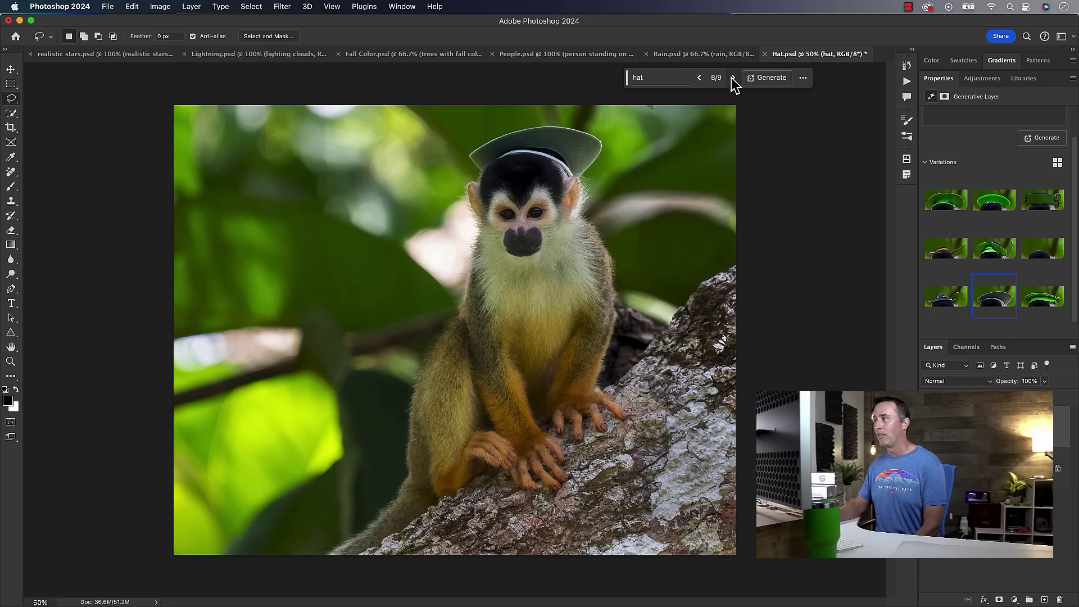
{"action": "left_click", "coordinate": [733, 78]}
{"action": "left_click", "coordinate": [733, 79]}
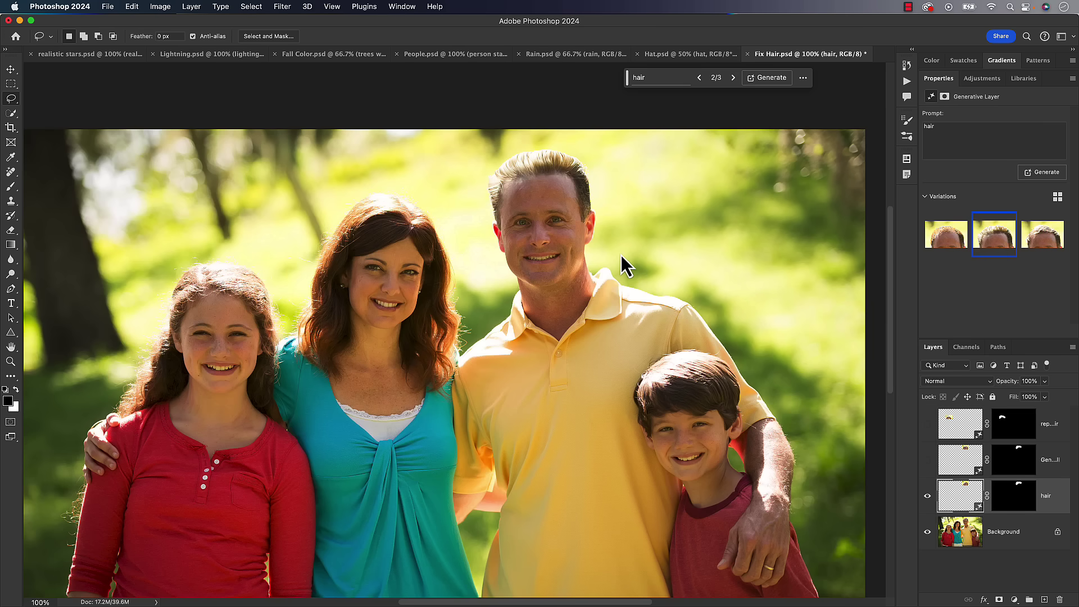
Compare the original and generated hair, then apply hair variation 3 of 3 for fuller, darker brown hair.
{"action": "left_click", "coordinate": [1012, 497], "text": "super"}
{"action": "left_click", "coordinate": [928, 497]}
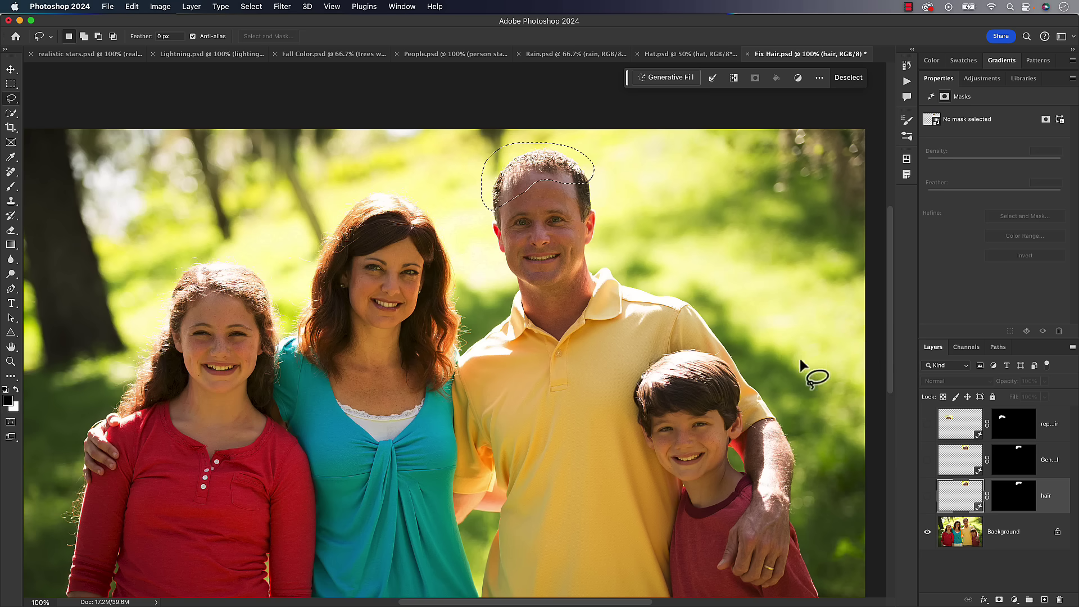
{"action": "left_click", "coordinate": [928, 496]}
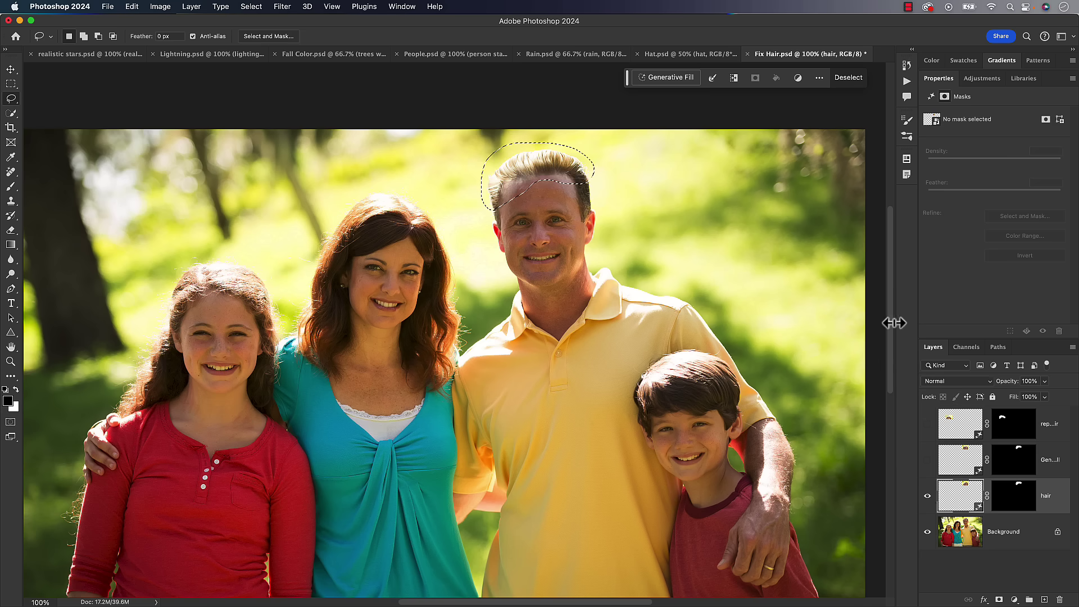
{"action": "left_click", "coordinate": [961, 500]}
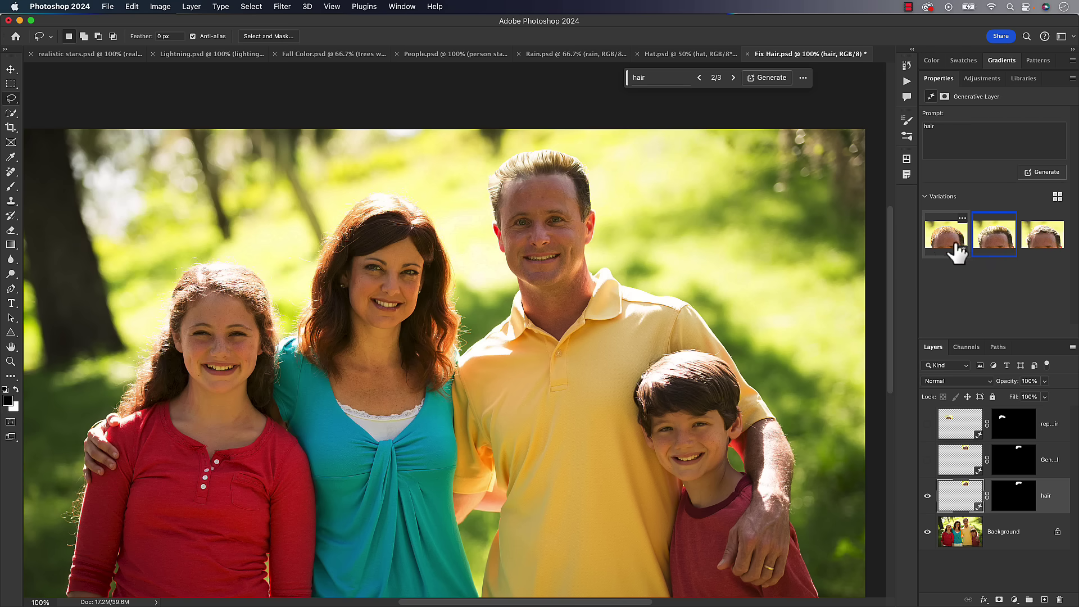
{"action": "left_click", "coordinate": [945, 245]}
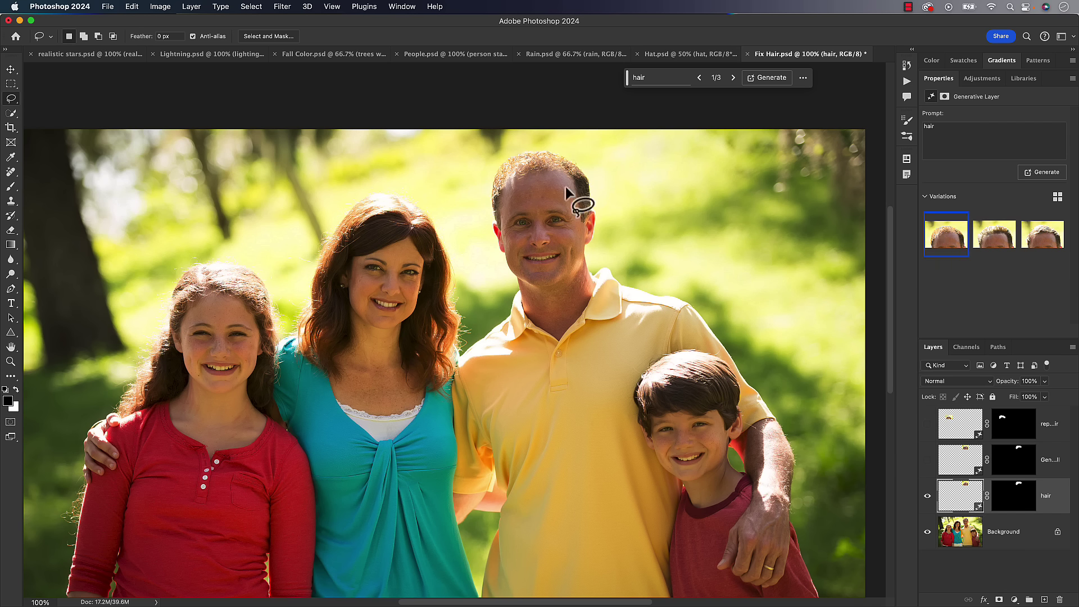
{"action": "left_click", "coordinate": [1043, 246]}
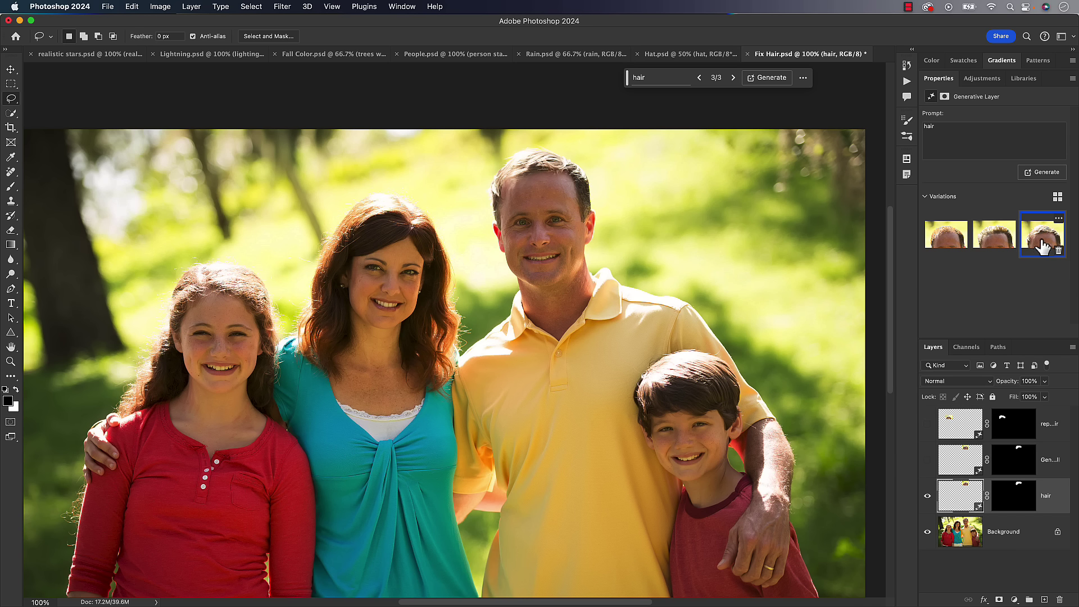